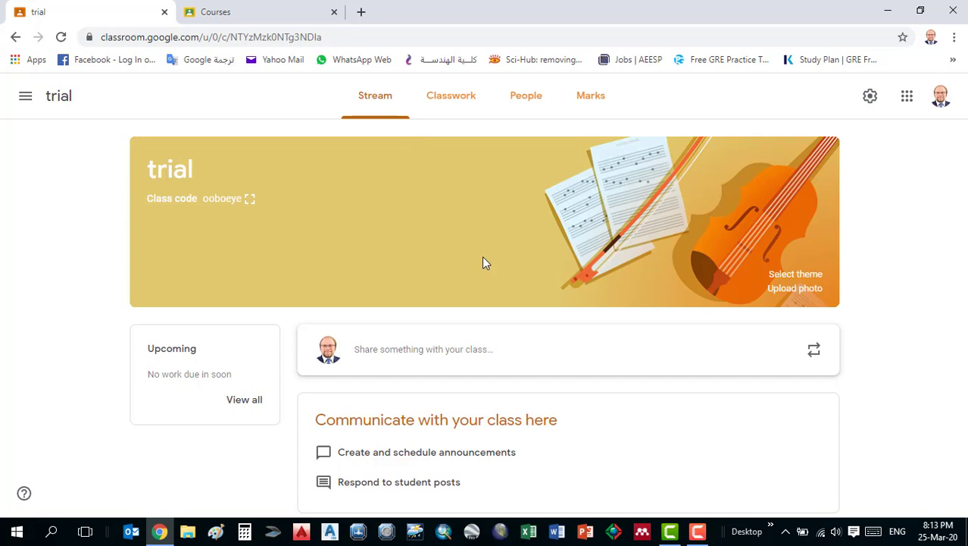
# Step: Create a new assignment in the trial class's classwork with the title "Assignment 2"
pyautogui.click(452, 104)
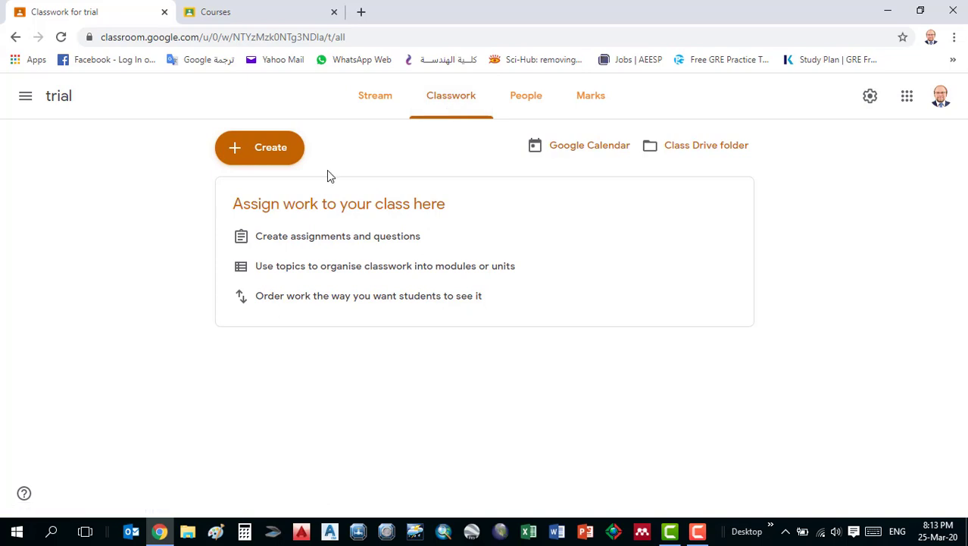
pyautogui.click(285, 161)
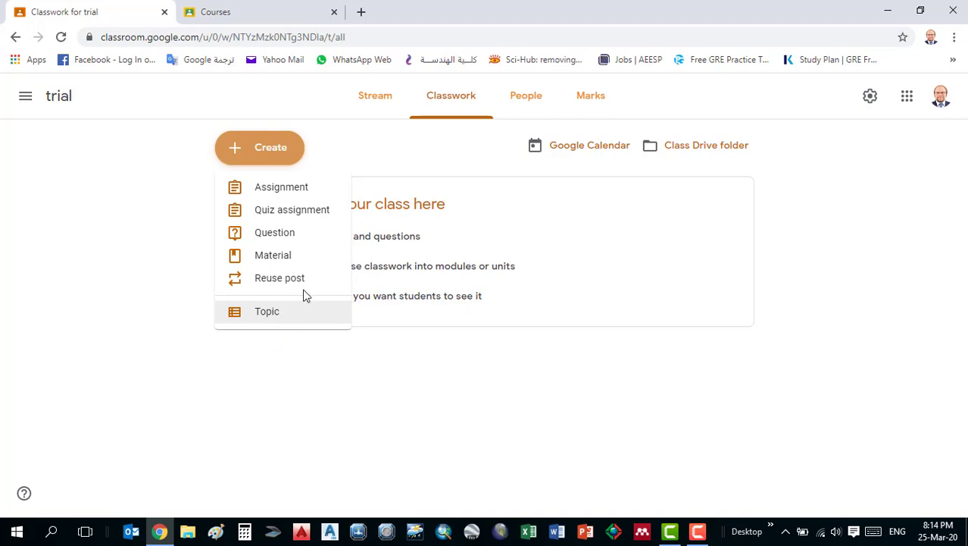
pyautogui.click(284, 191)
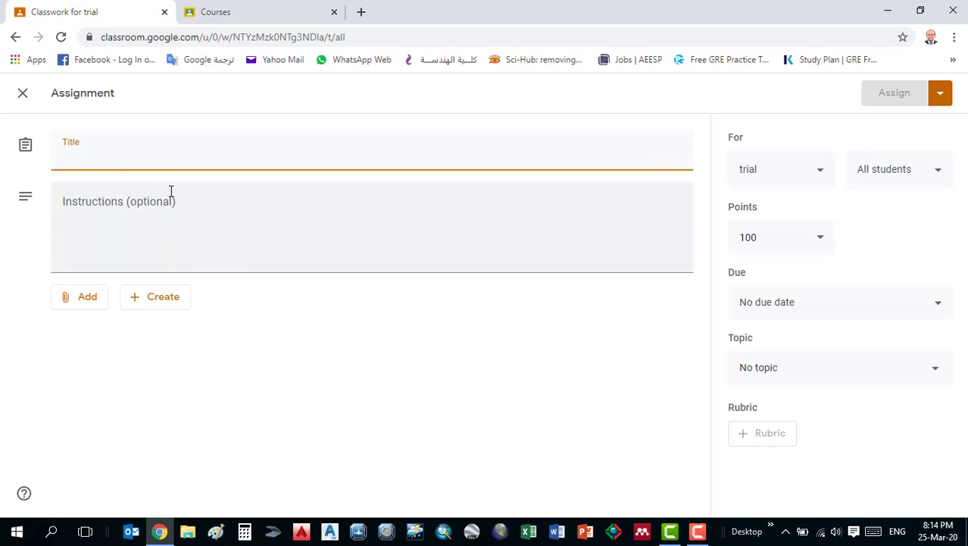
pyautogui.write('Ass')
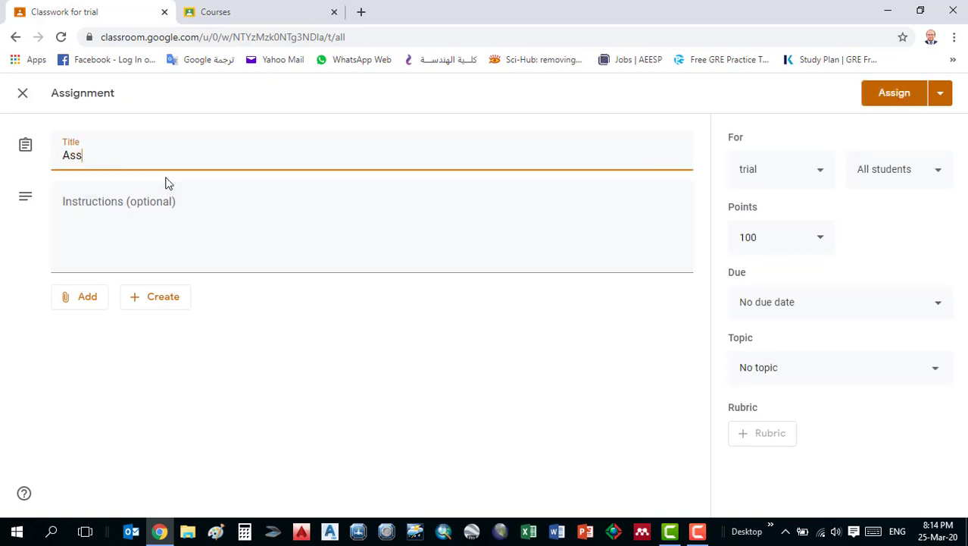
pyautogui.write('ignment 2')
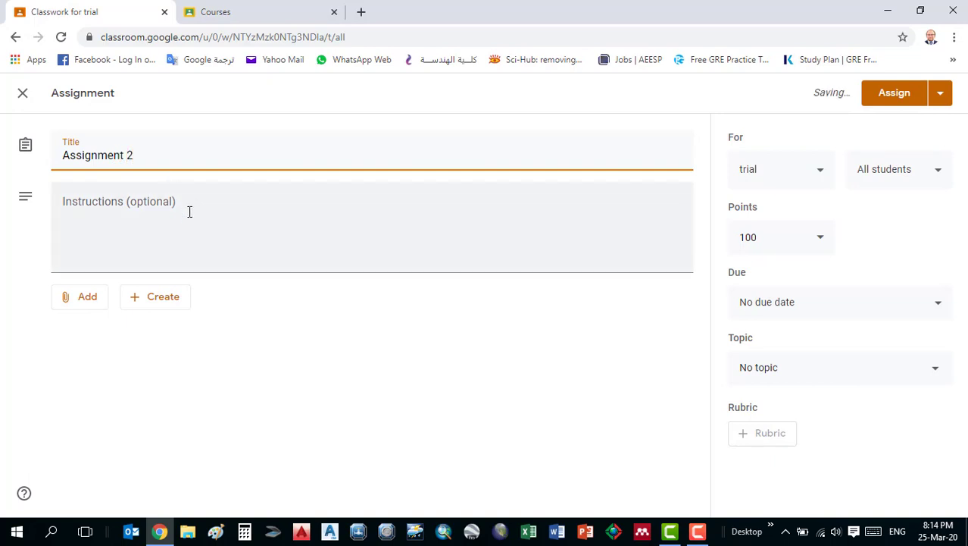
pyautogui.click(142, 227)
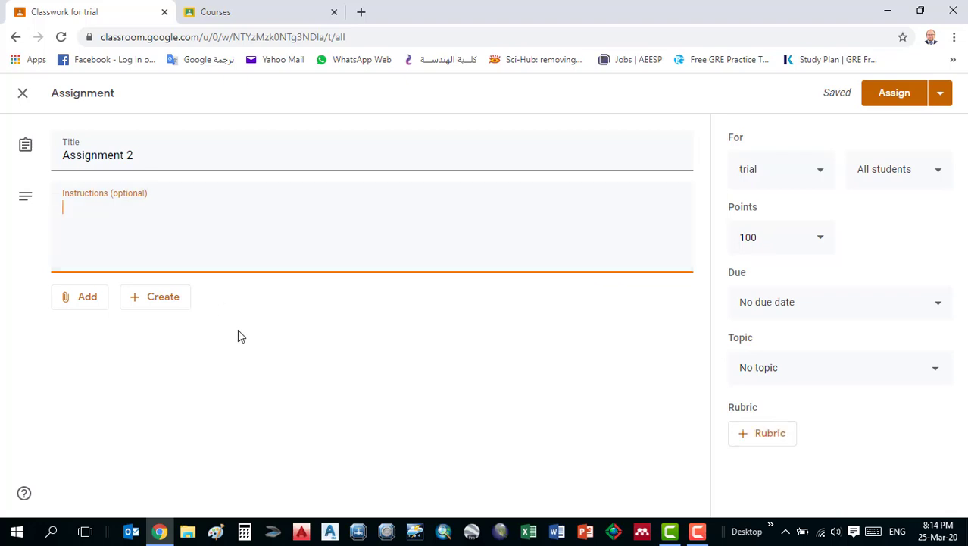
# Step: Attach Assignment Questions.pdf from the desktop's trial folder to the assignment, with the access option "Students can view the file"
pyautogui.click(82, 303)
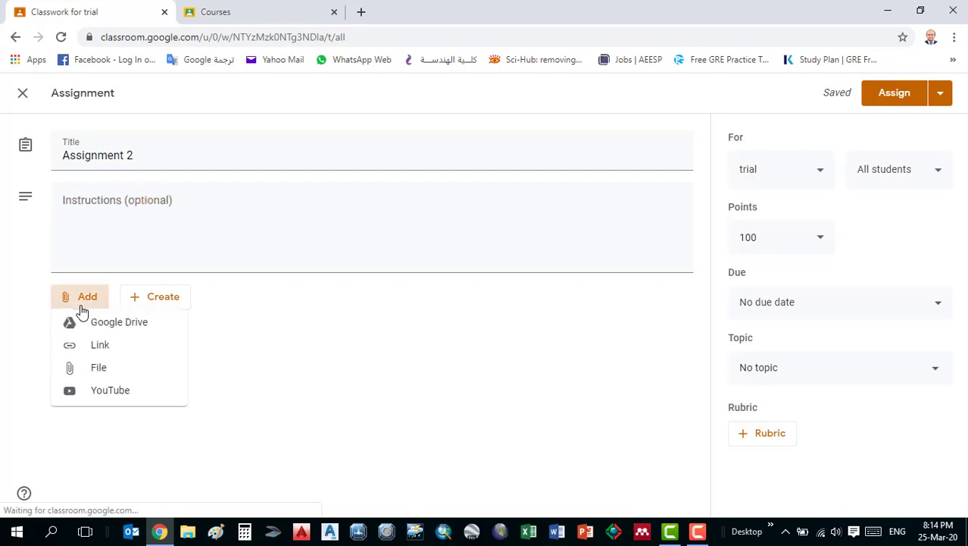
pyautogui.click(135, 379)
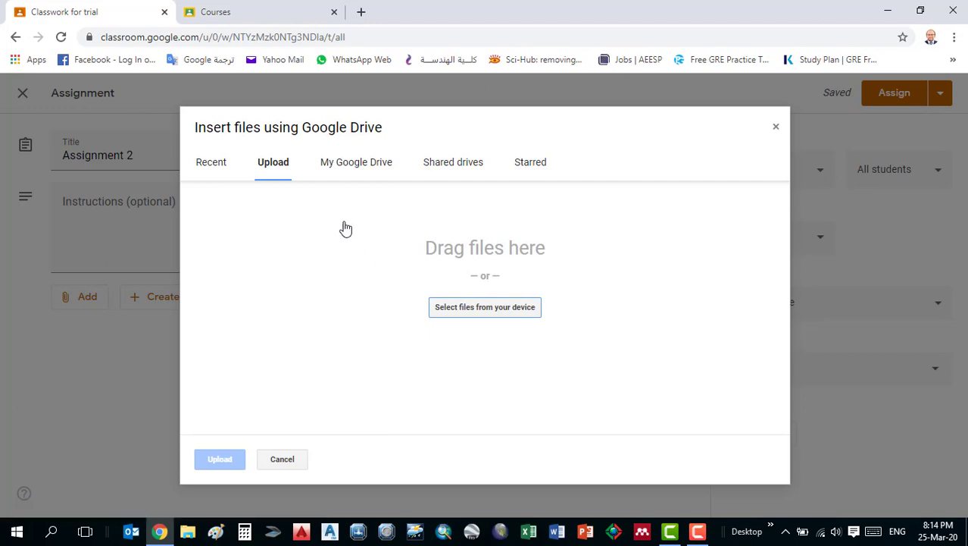
pyautogui.click(452, 307)
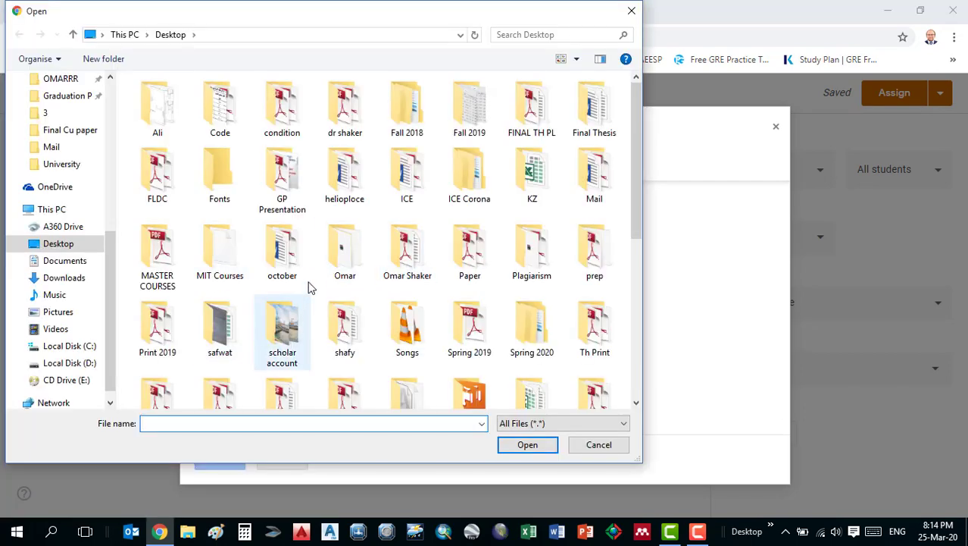
pyautogui.hotkey('shift', 'Tab')
pyautogui.press('t')
pyautogui.scroll(-5, 584, 353)
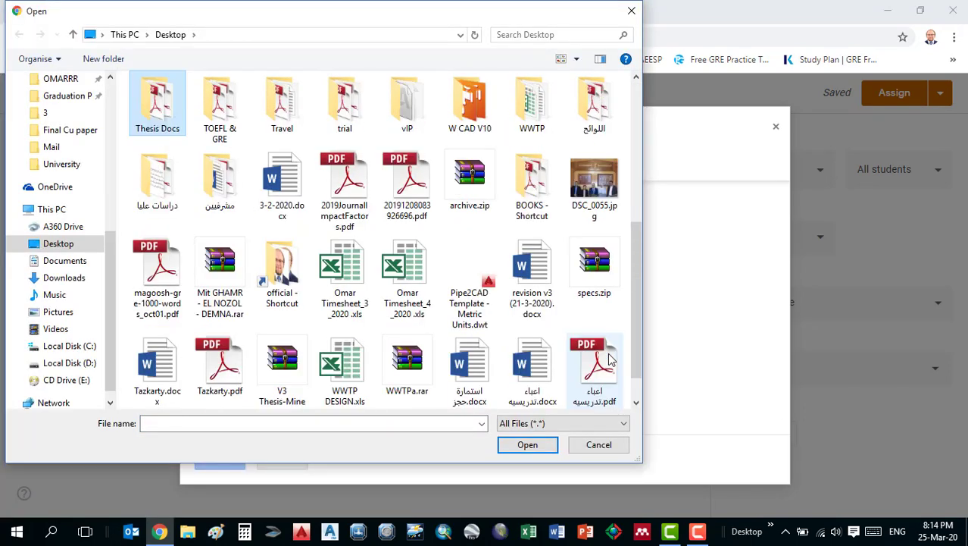
pyautogui.doubleClick(349, 121)
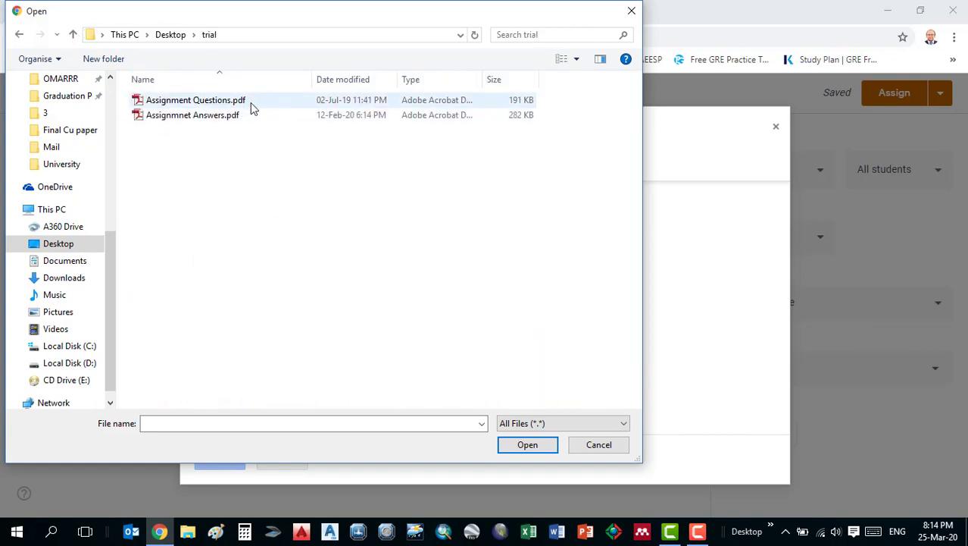
pyautogui.doubleClick(254, 108)
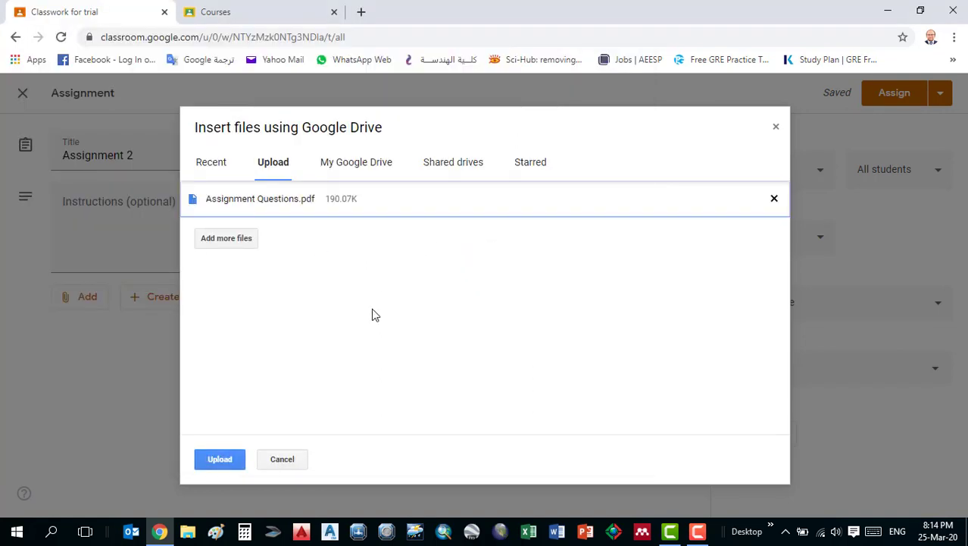
pyautogui.click(219, 460)
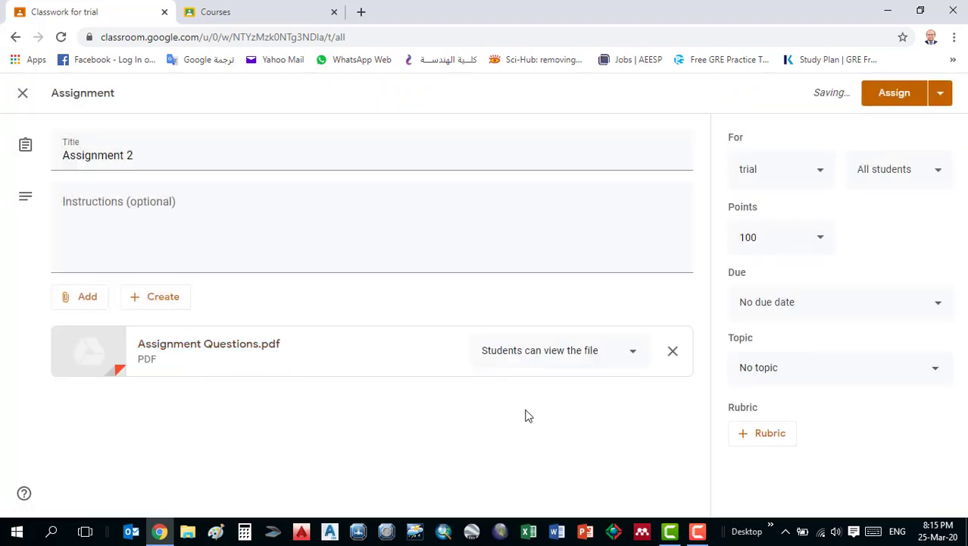
pyautogui.click(633, 354)
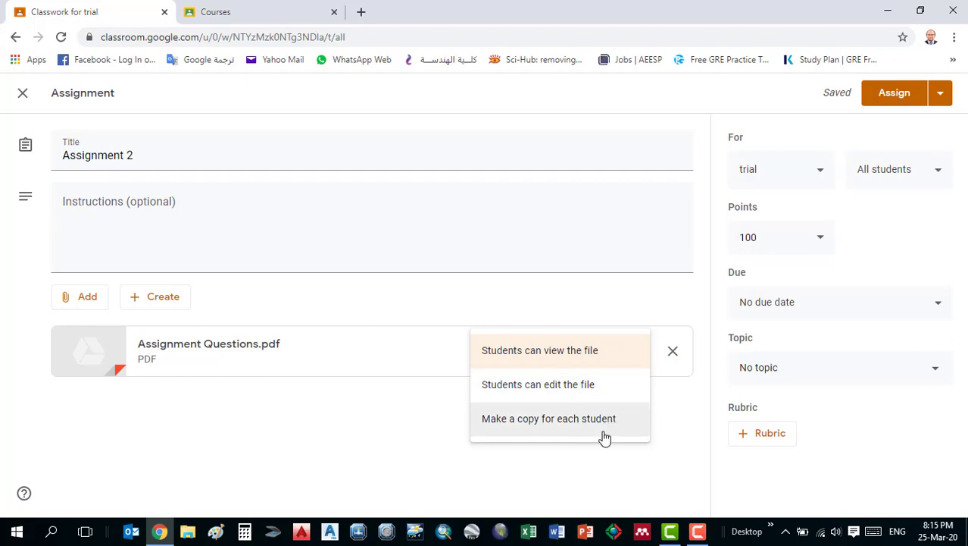
pyautogui.click(610, 359)
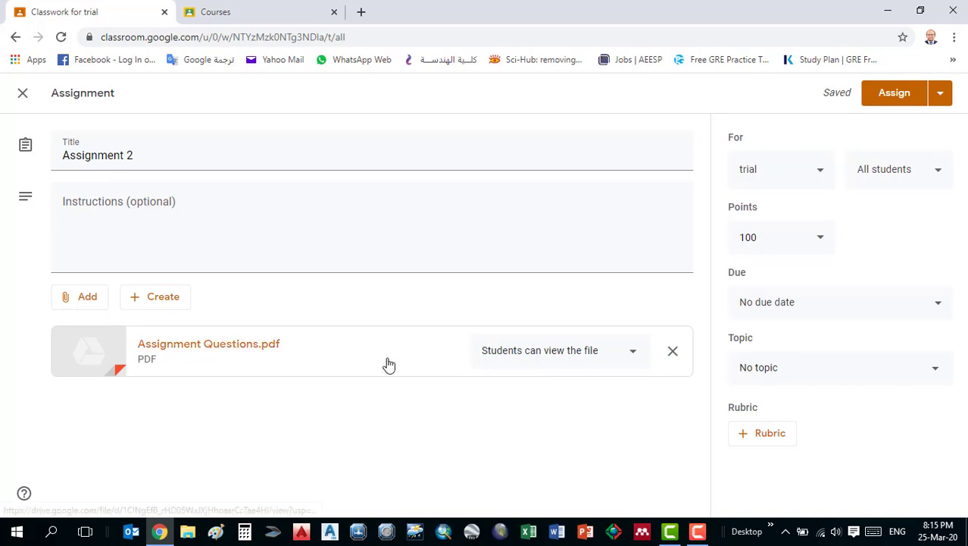
# Step: Review which classes and students the assignment can be given to, without altering the selection
pyautogui.click(824, 183)
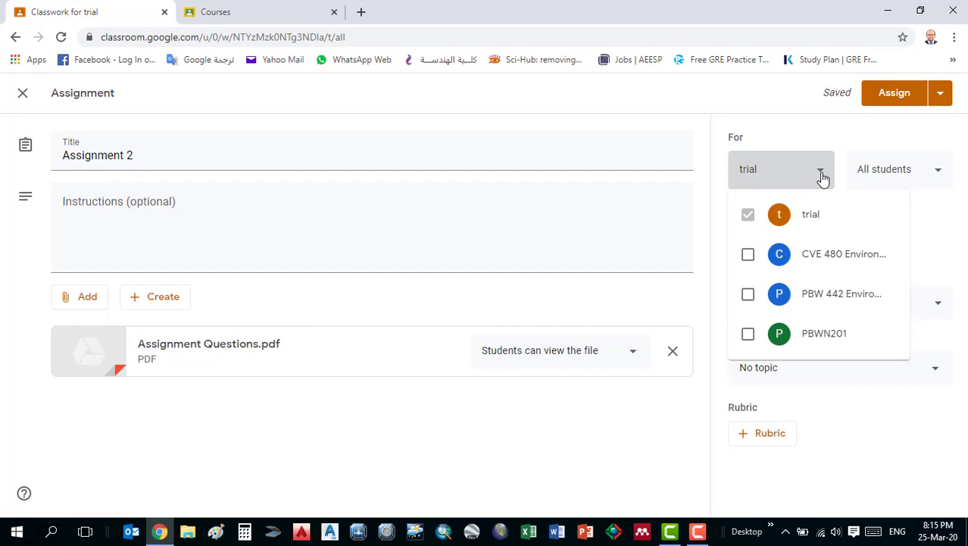
pyautogui.click(822, 177)
pyautogui.click(921, 179)
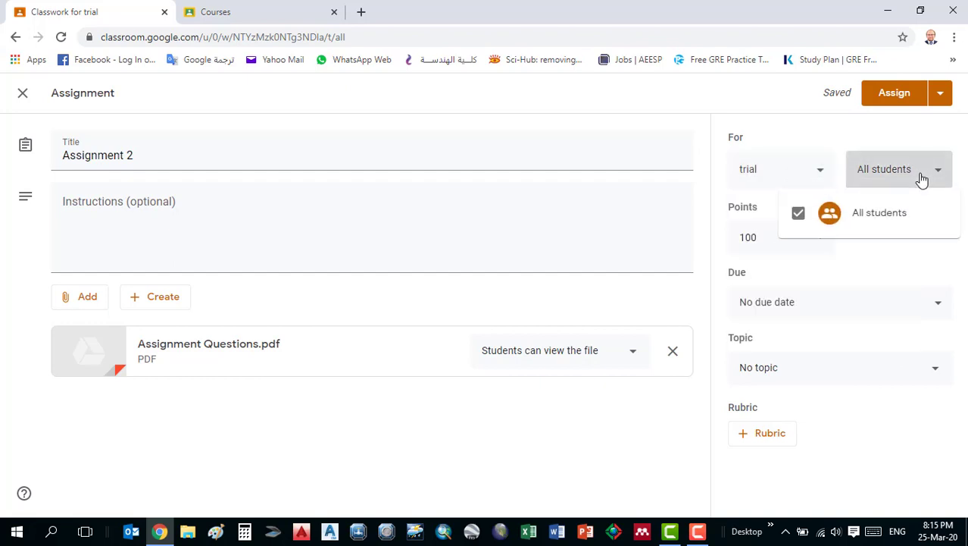
pyautogui.click(921, 180)
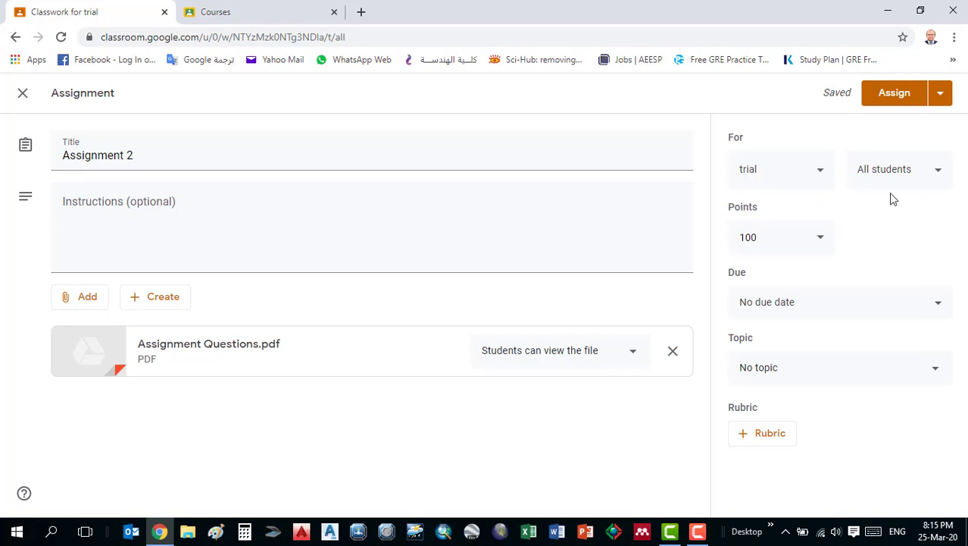
pyautogui.click(896, 181)
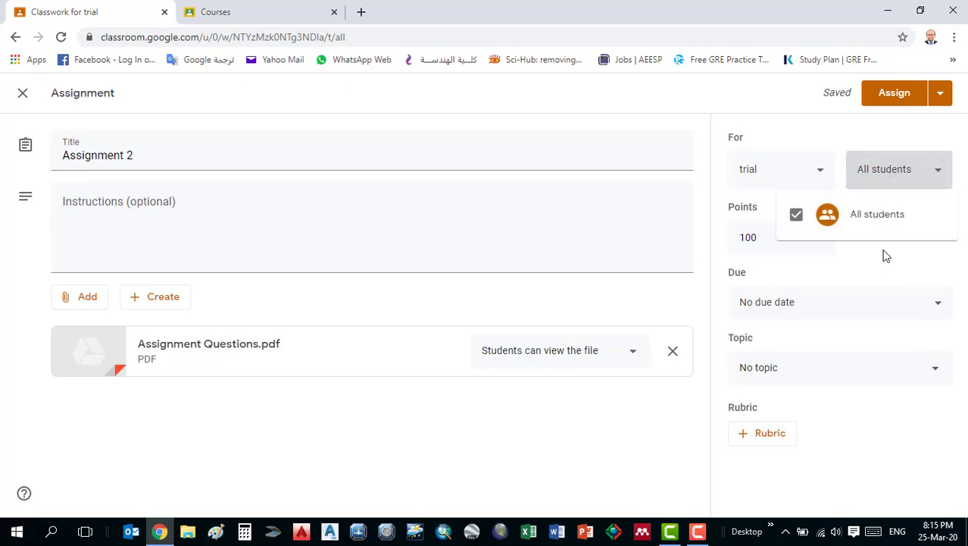
pyautogui.click(920, 184)
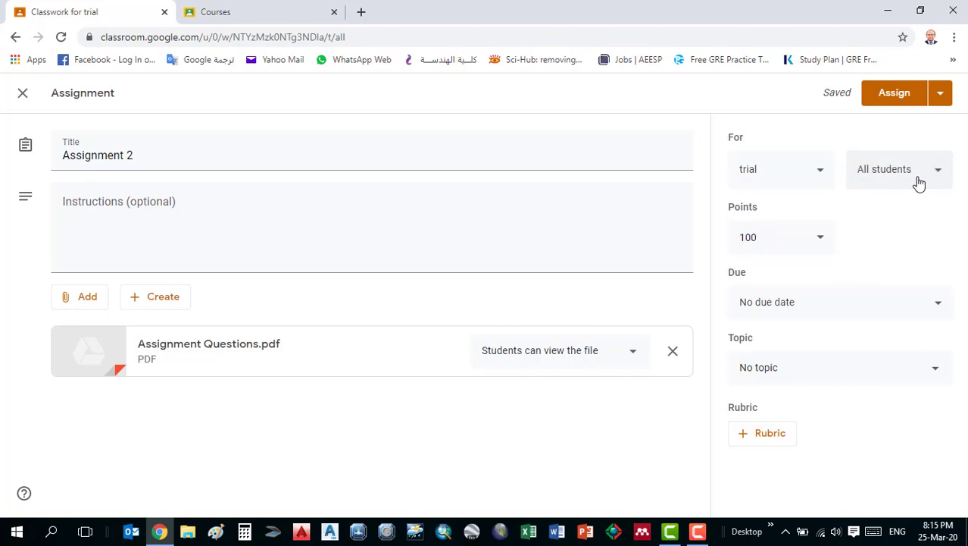
# Step: Set the assignment's points to 10 and its due date to 27 Mar 2020, without a time
pyautogui.click(752, 239)
pyautogui.write('10')
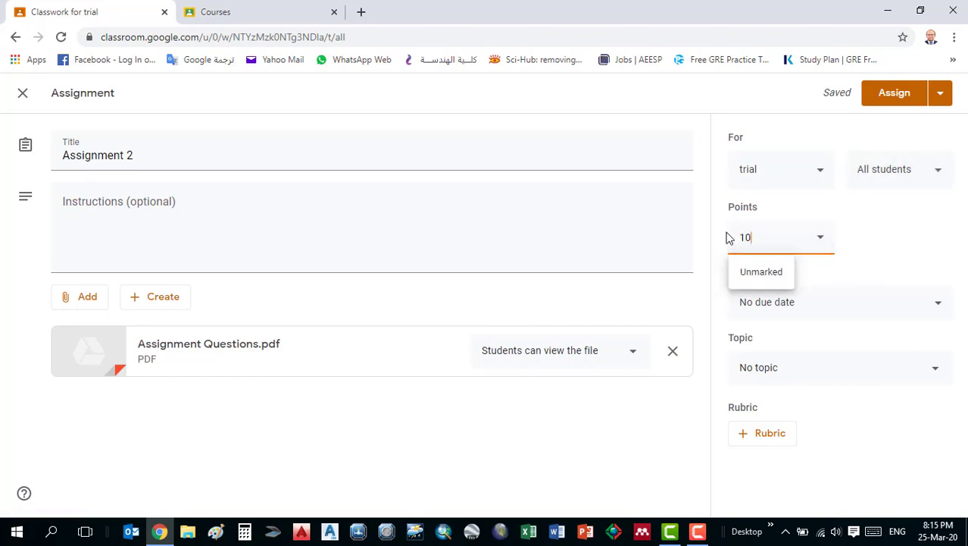
pyautogui.click(903, 240)
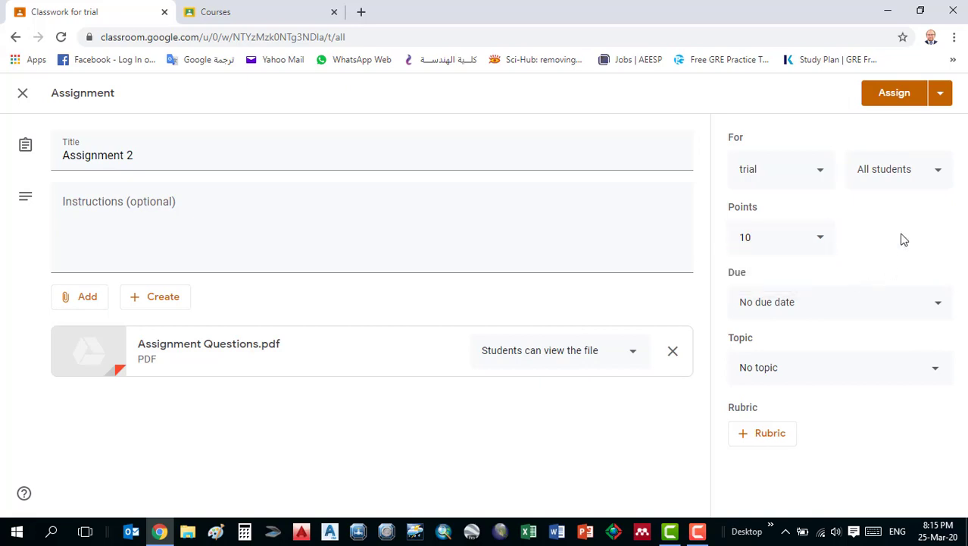
pyautogui.click(828, 312)
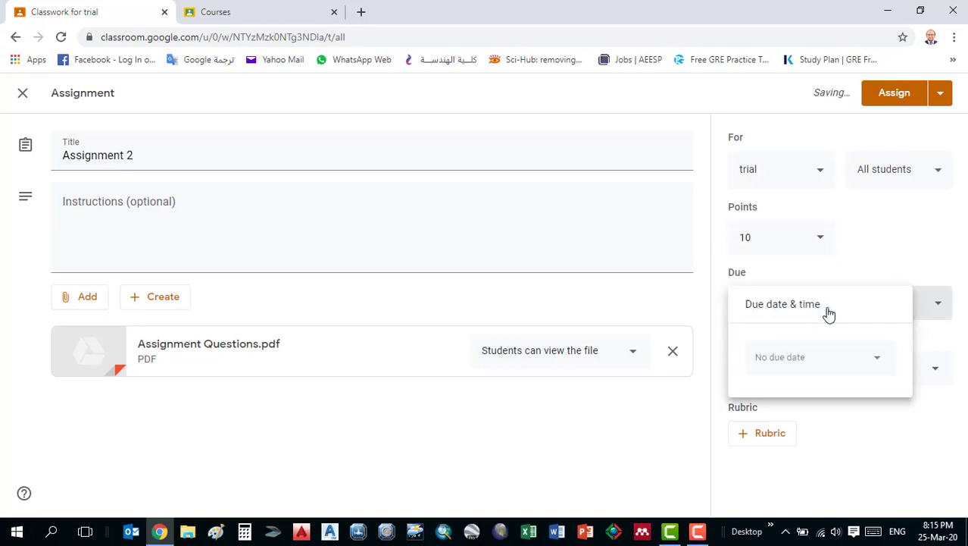
pyautogui.click(804, 369)
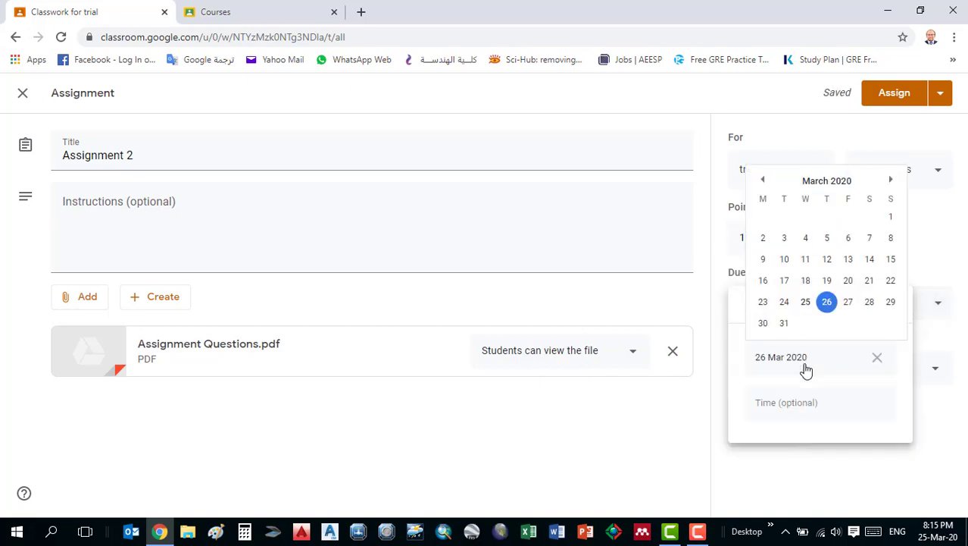
pyautogui.click(850, 310)
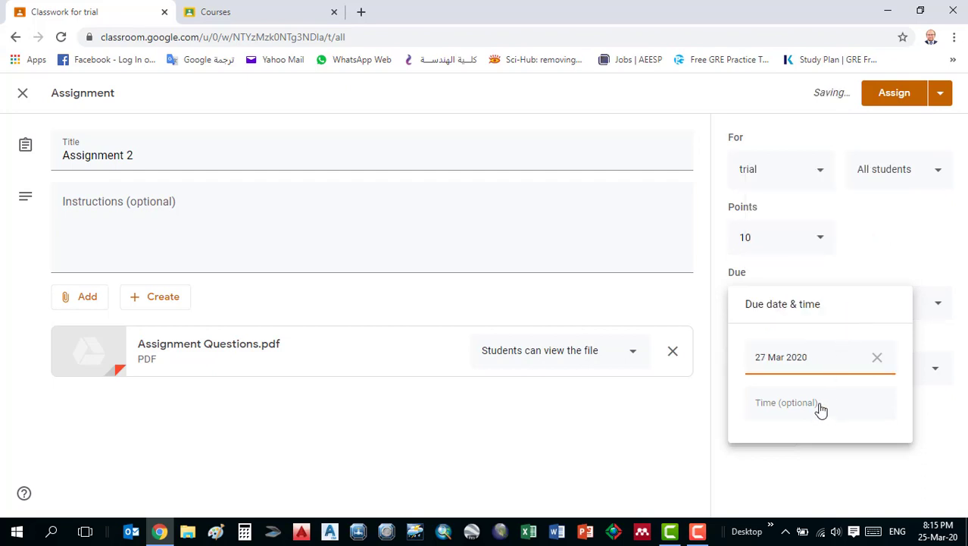
pyautogui.click(922, 265)
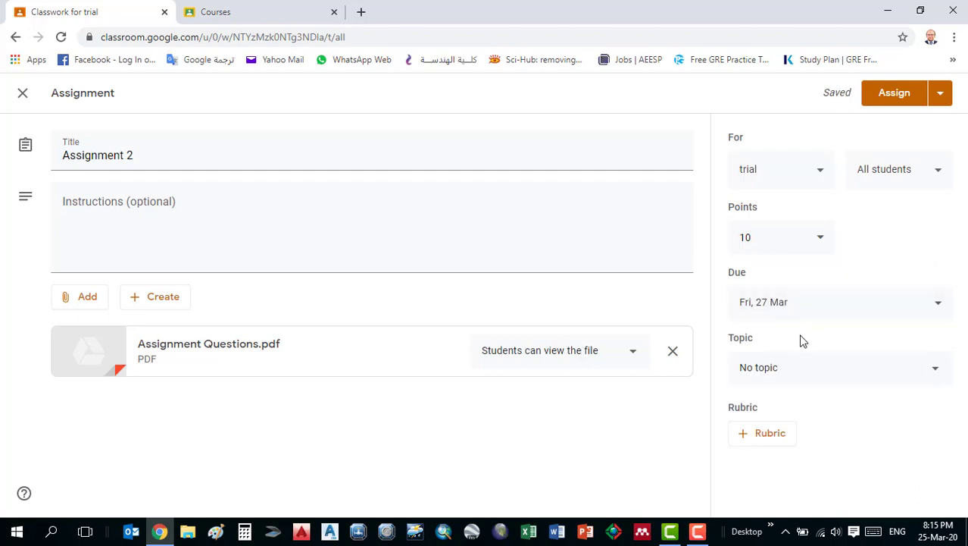
# Step: Keep the assignment under "No topic" and assign it to the class
pyautogui.click(812, 376)
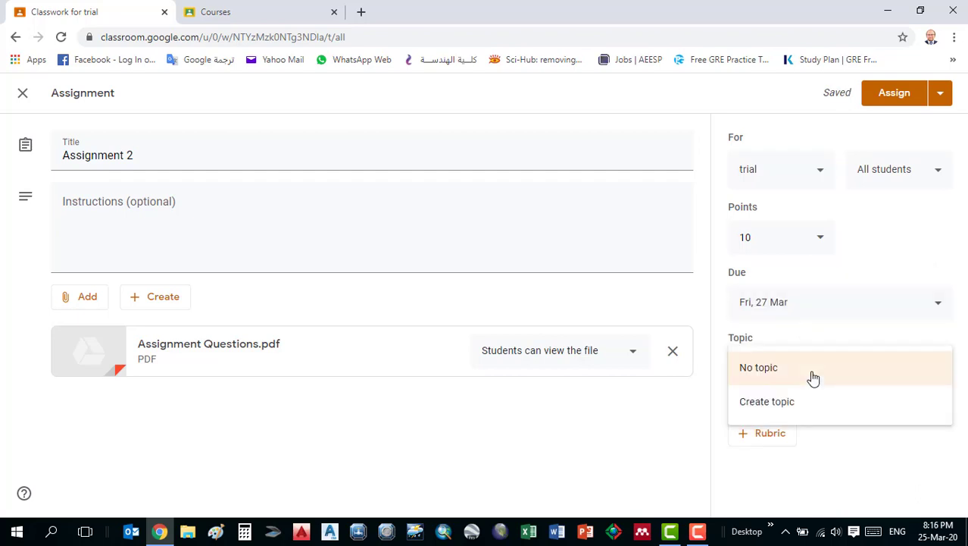
pyautogui.click(813, 372)
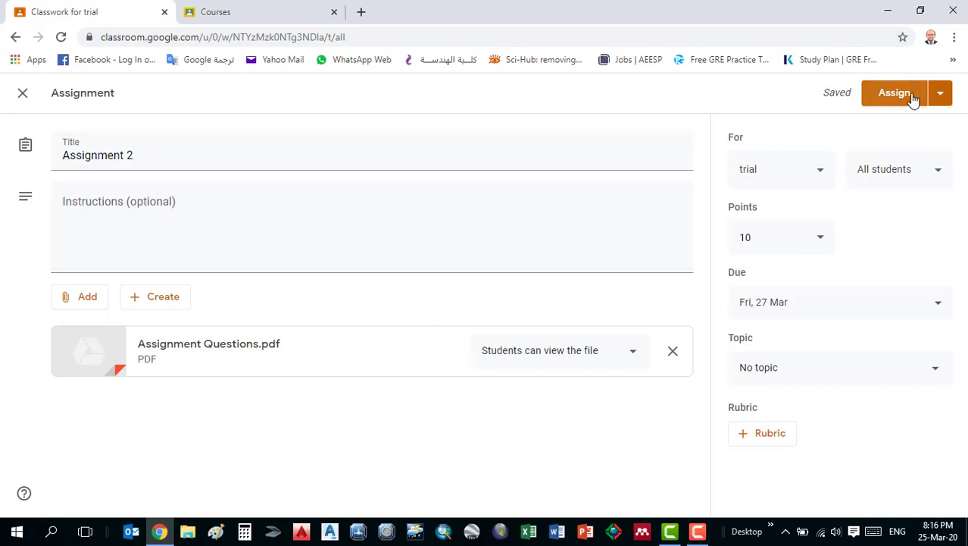
pyautogui.click(940, 93)
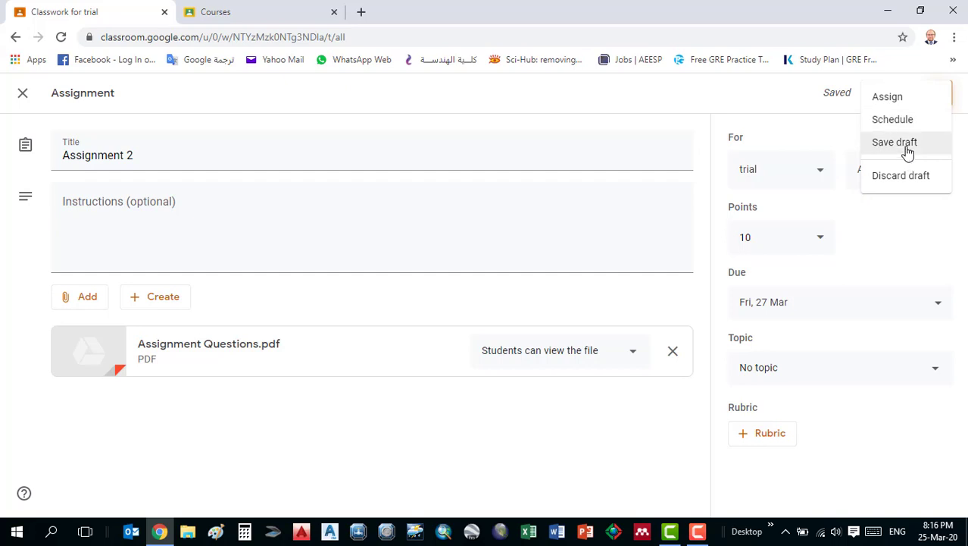
pyautogui.click(890, 104)
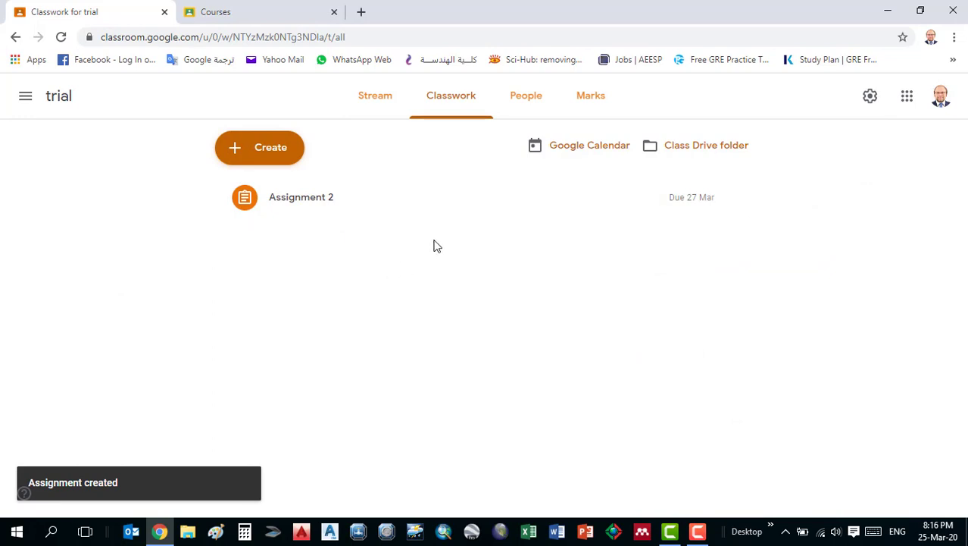
# Step: Switch to the other account's Courses page and start joining a class
pyautogui.click(266, 15)
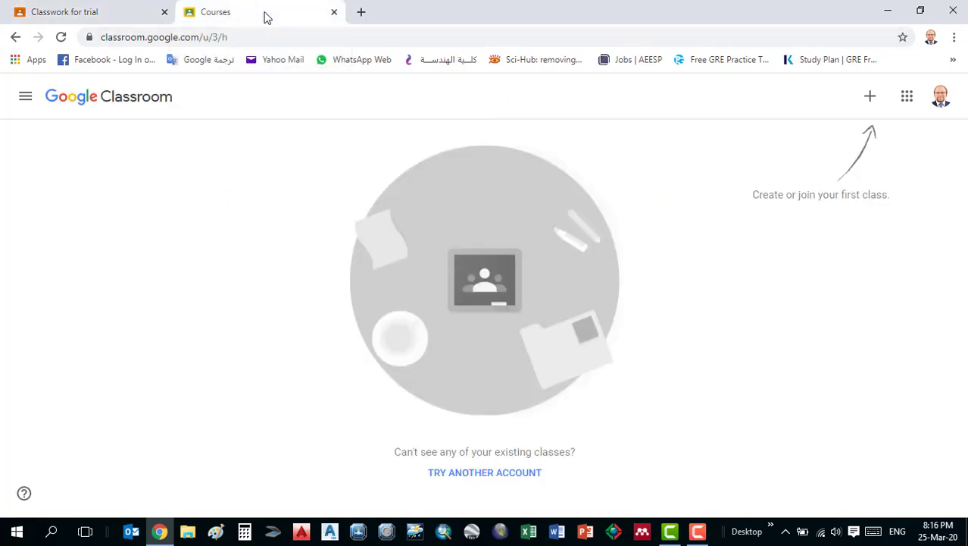
pyautogui.click(868, 97)
pyautogui.click(838, 127)
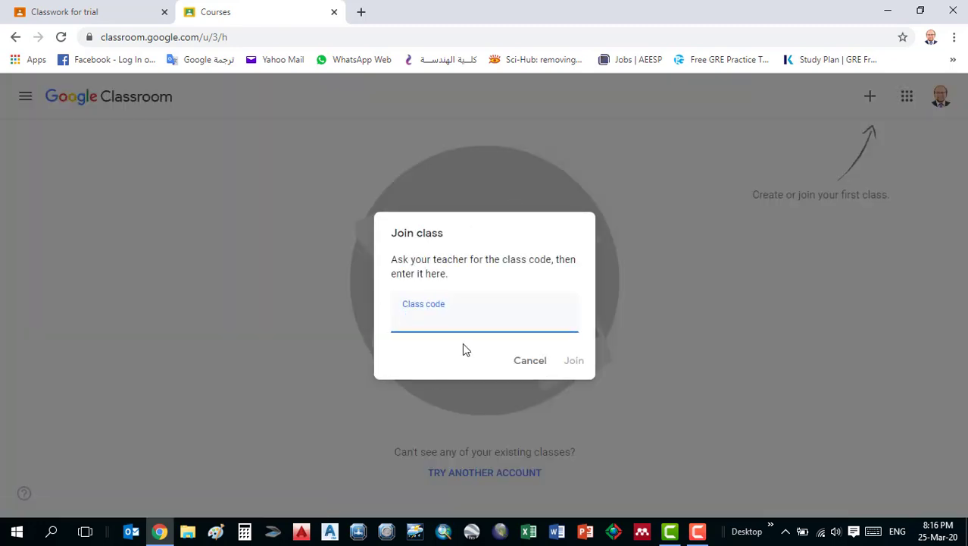
# Step: Copy the class code from the trial class's stream in the teacher account and use it to join the class from the student account
pyautogui.click(110, 9)
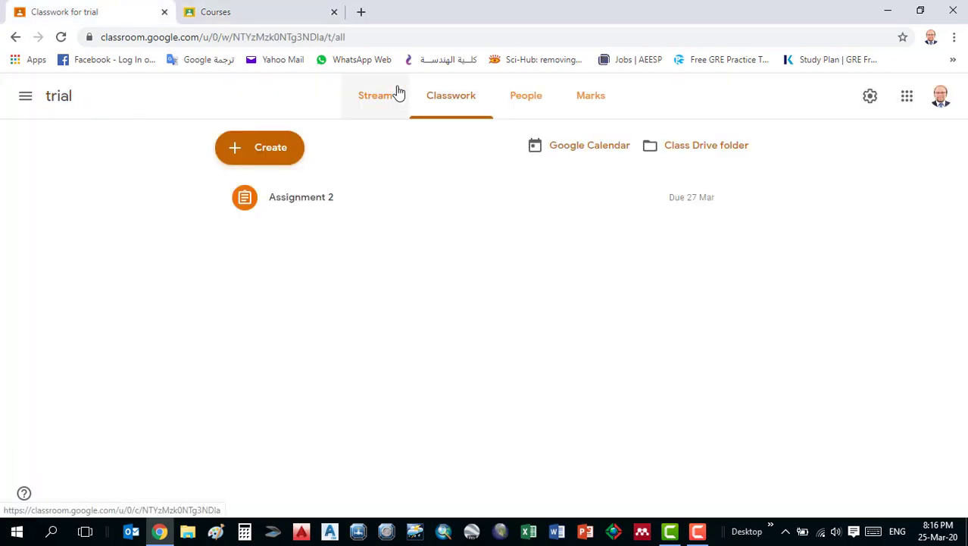
pyautogui.click(377, 104)
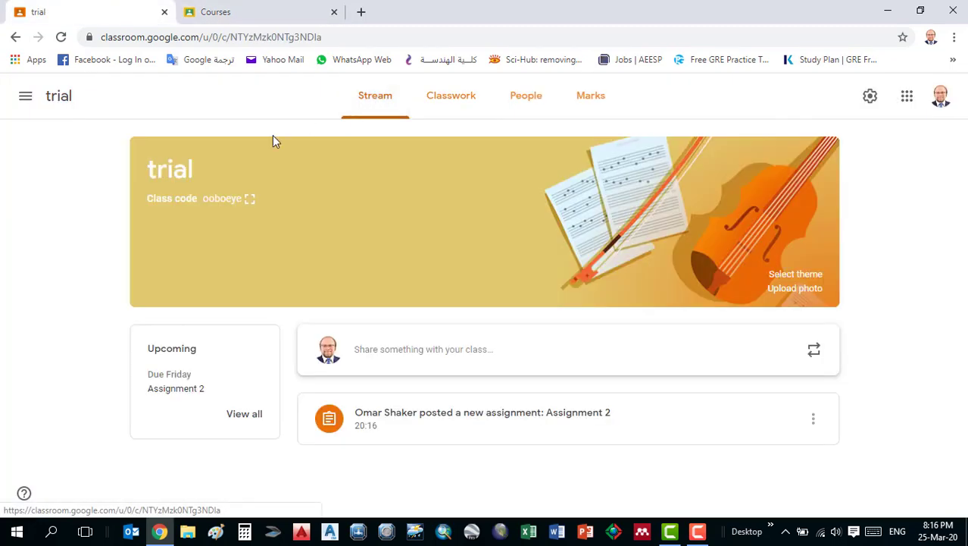
pyautogui.click(251, 204)
pyautogui.doubleClick(366, 271)
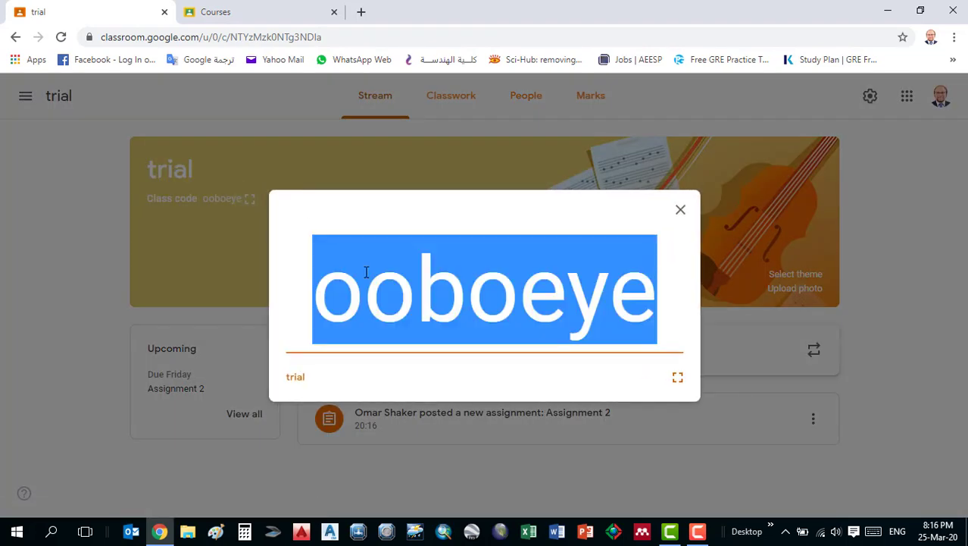
pyautogui.hotkey('ctrl', 'c')
pyautogui.click(233, 9)
pyautogui.hotkey('ctrl', 'v')
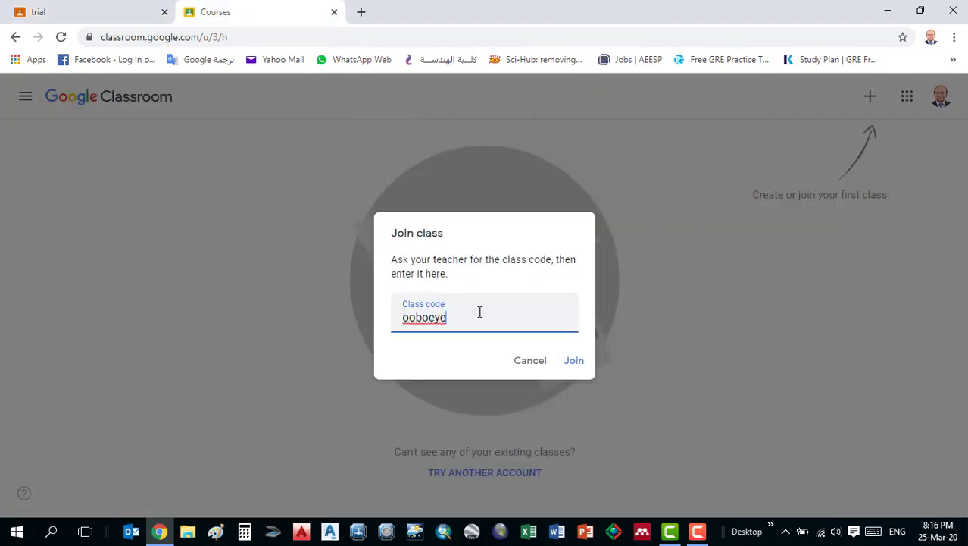
pyautogui.click(573, 361)
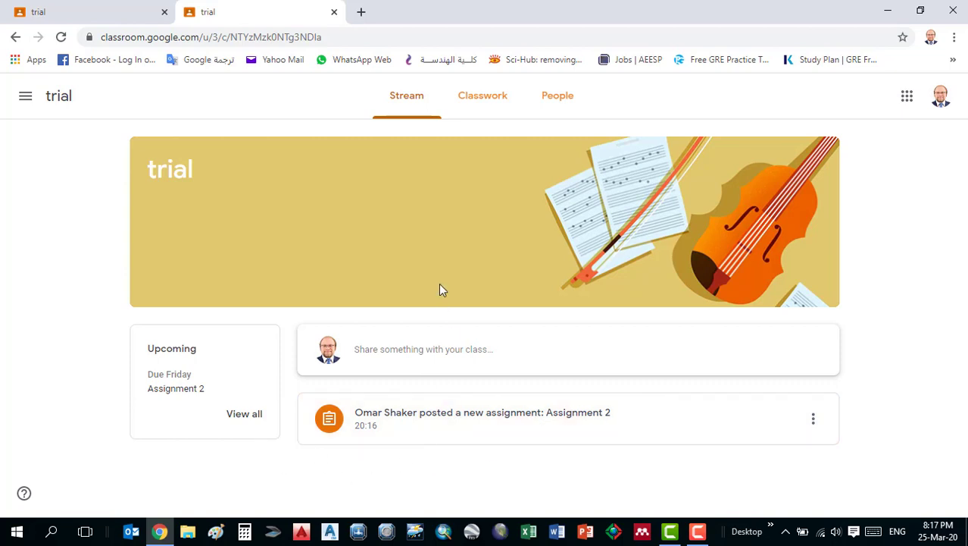
# Step: Attach the file Assignmnet Answers.pdf from the computer to the student's work for Assignment 2 and hand it in
pyautogui.click(457, 411)
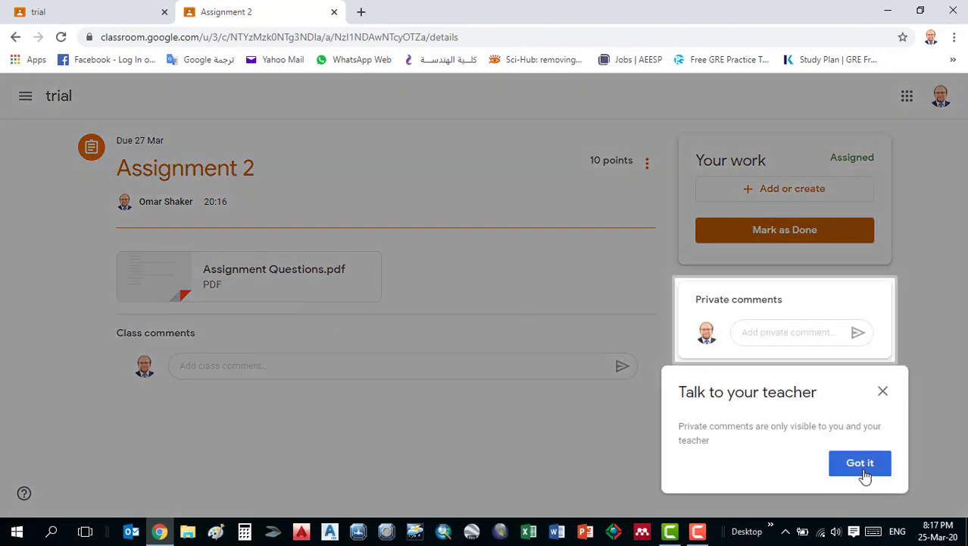
pyautogui.click(861, 463)
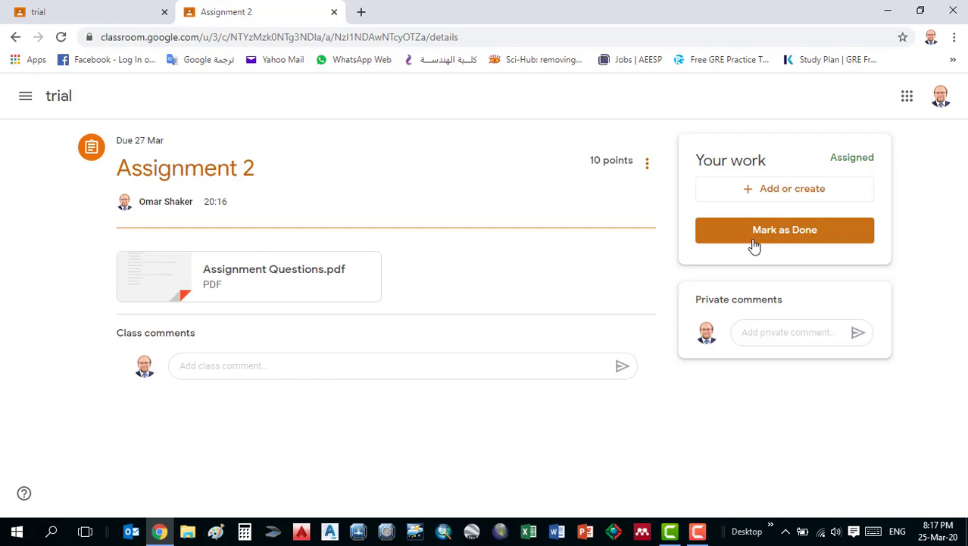
pyautogui.click(775, 194)
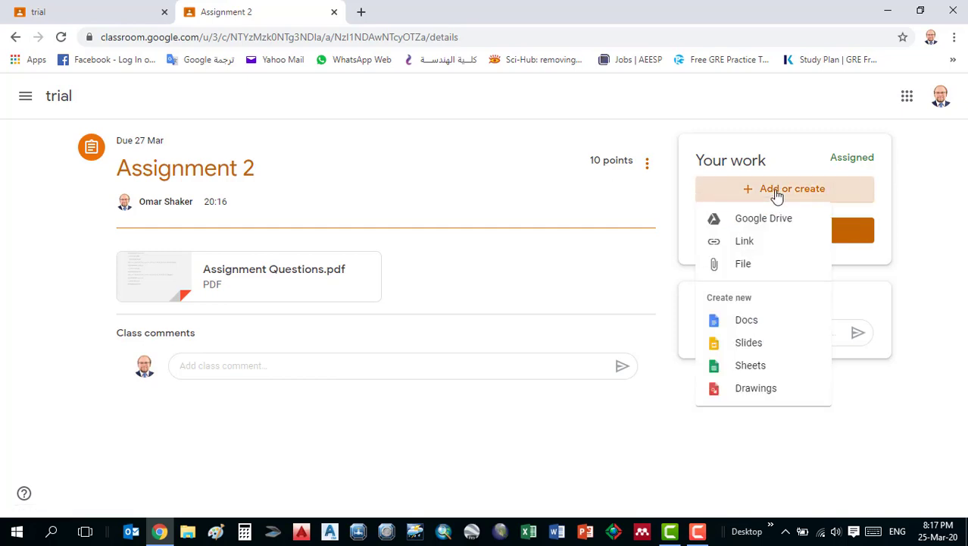
pyautogui.click(761, 275)
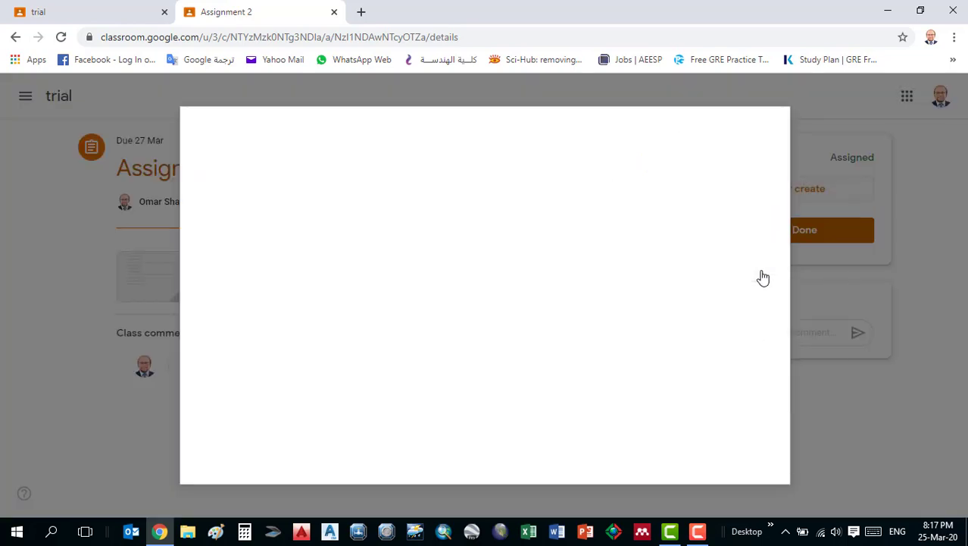
pyautogui.click(436, 314)
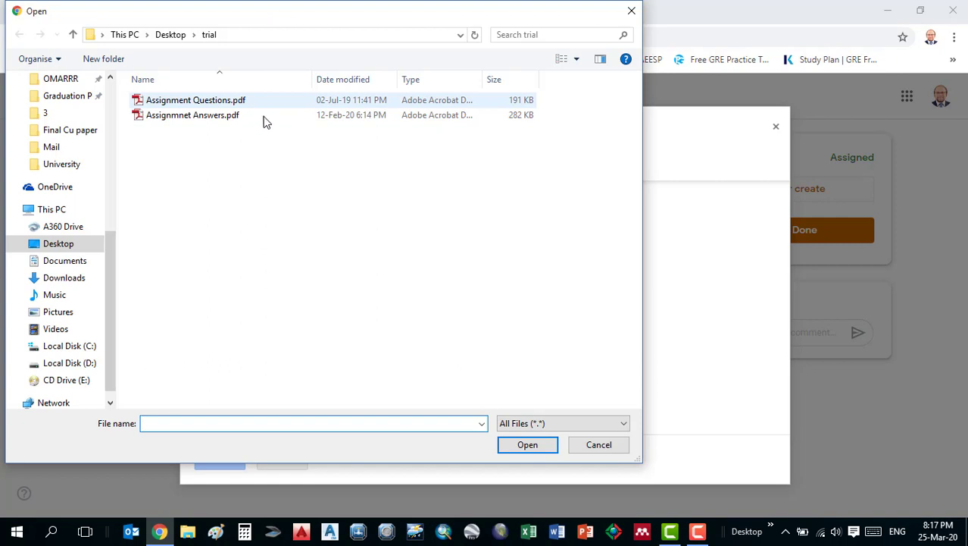
pyautogui.doubleClick(266, 118)
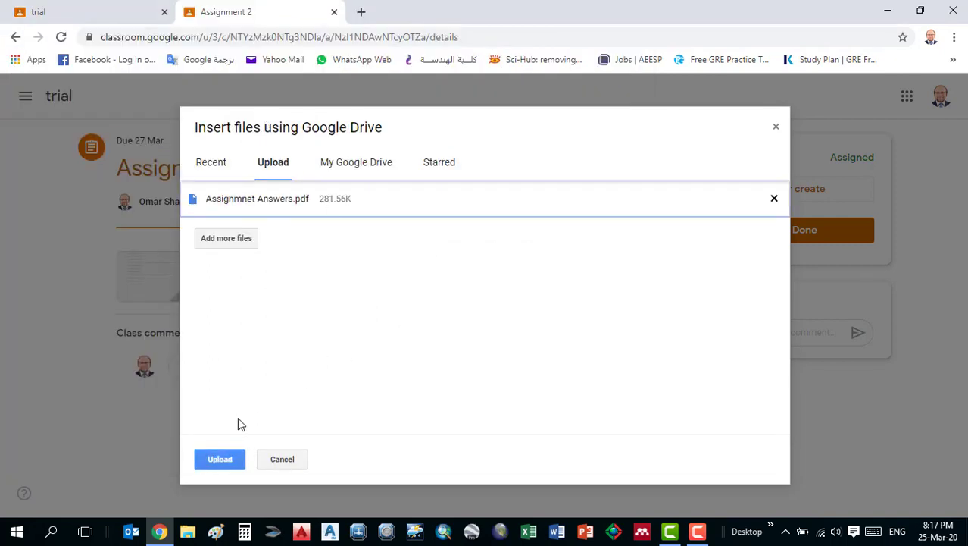
pyautogui.click(218, 460)
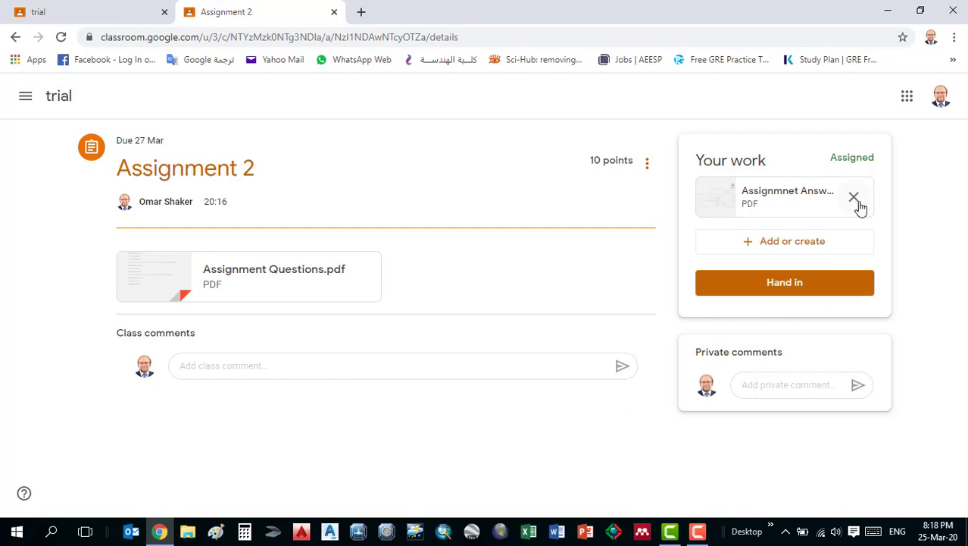
pyautogui.click(784, 292)
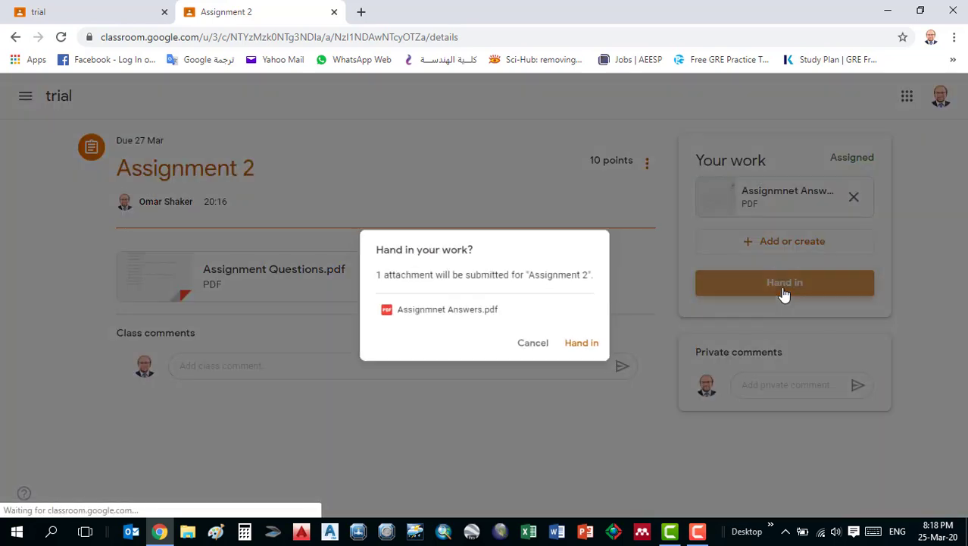
pyautogui.click(580, 350)
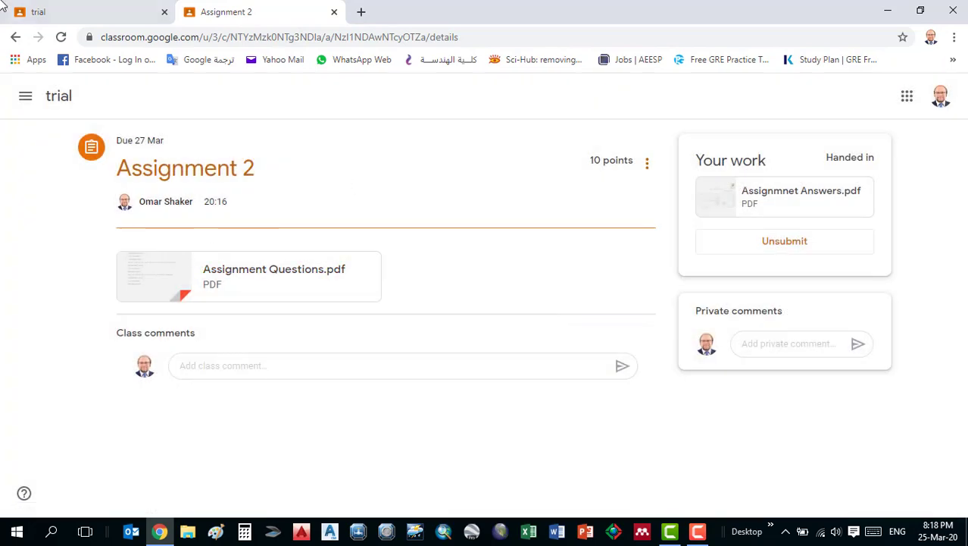
# Step: In the teacher account, open the handed-in work for Assignment 2 and review the student's Assignmnet Answers.pdf
pyautogui.click(58, 10)
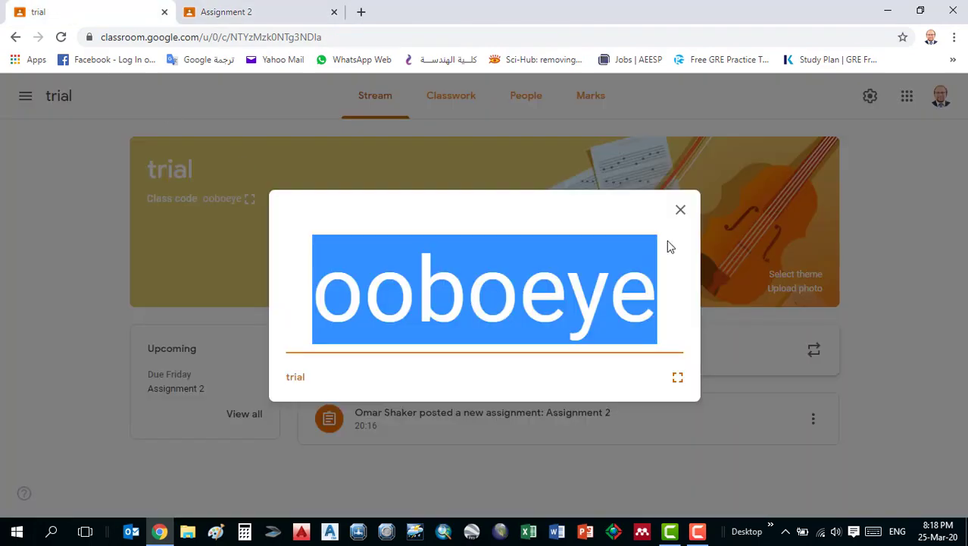
pyautogui.press('Escape')
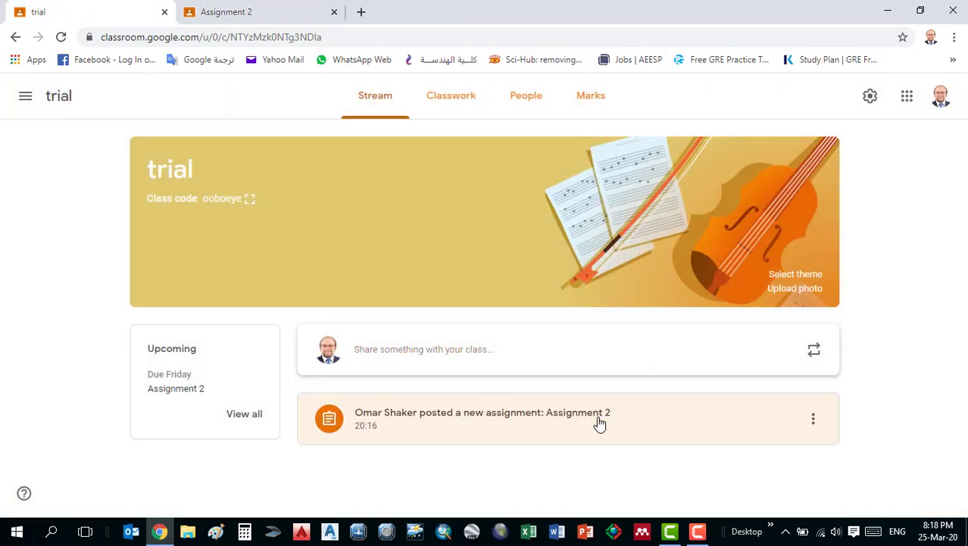
pyautogui.click(455, 101)
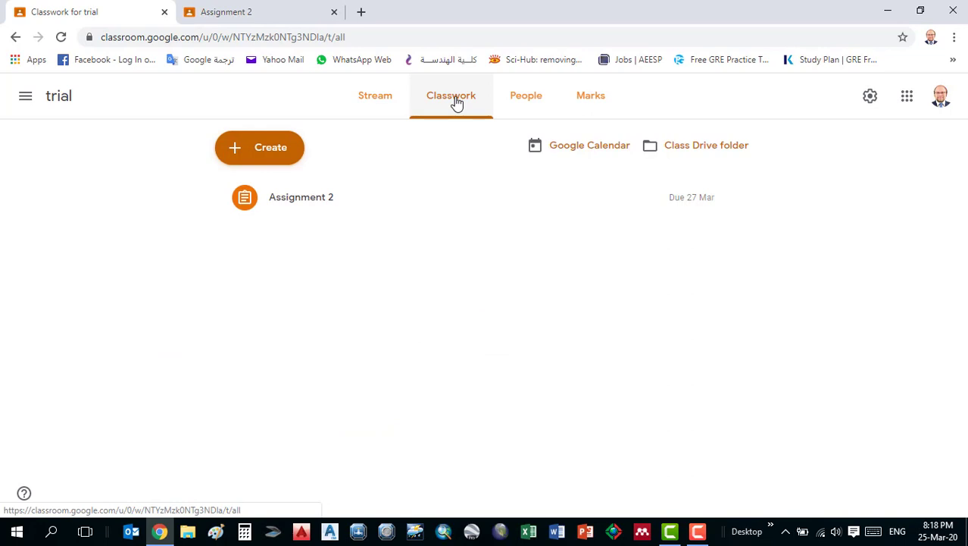
pyautogui.click(339, 212)
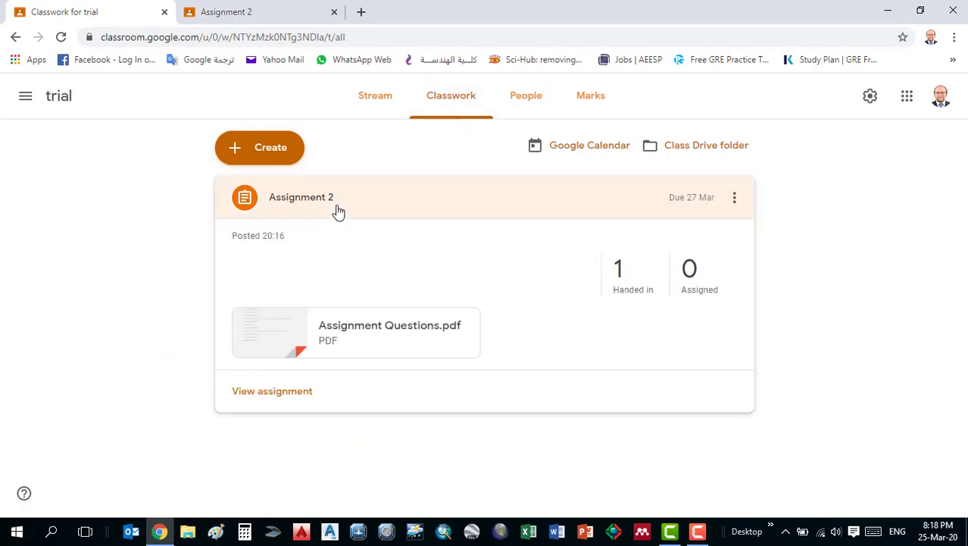
pyautogui.click(633, 291)
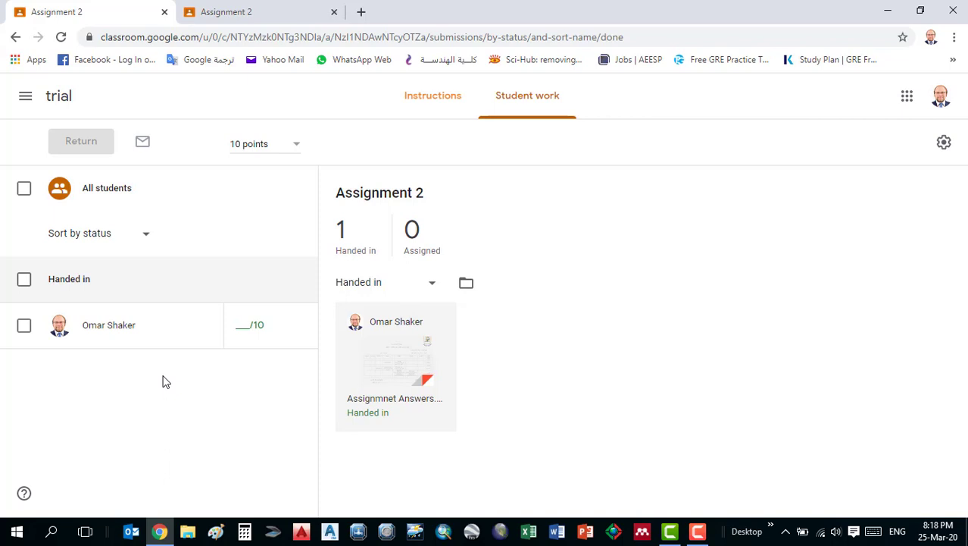
pyautogui.click(140, 335)
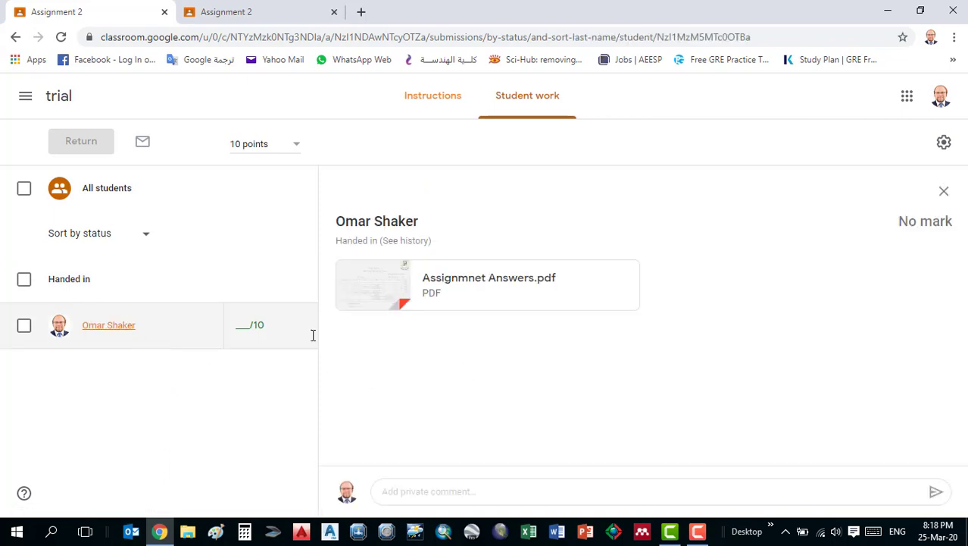
pyautogui.click(461, 281)
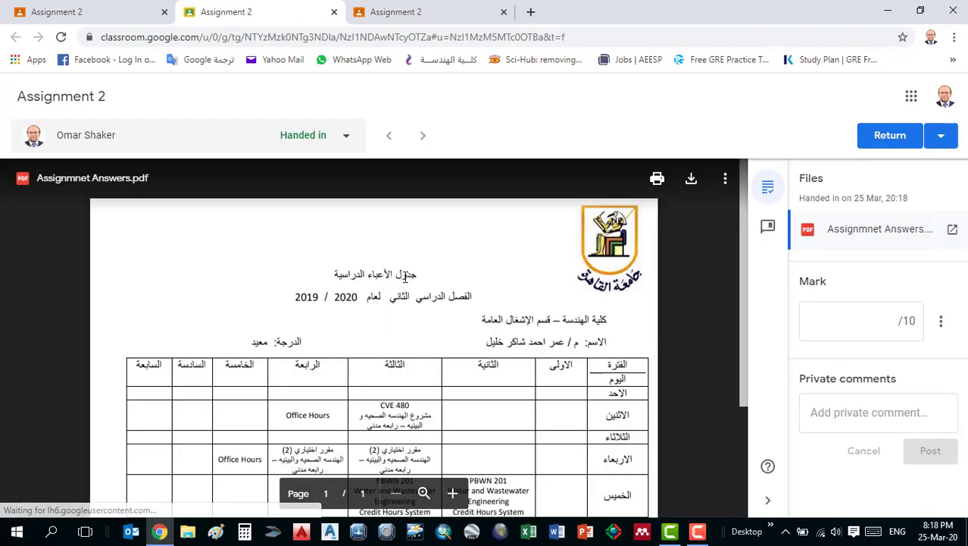
pyautogui.scroll(-1, 405, 276)
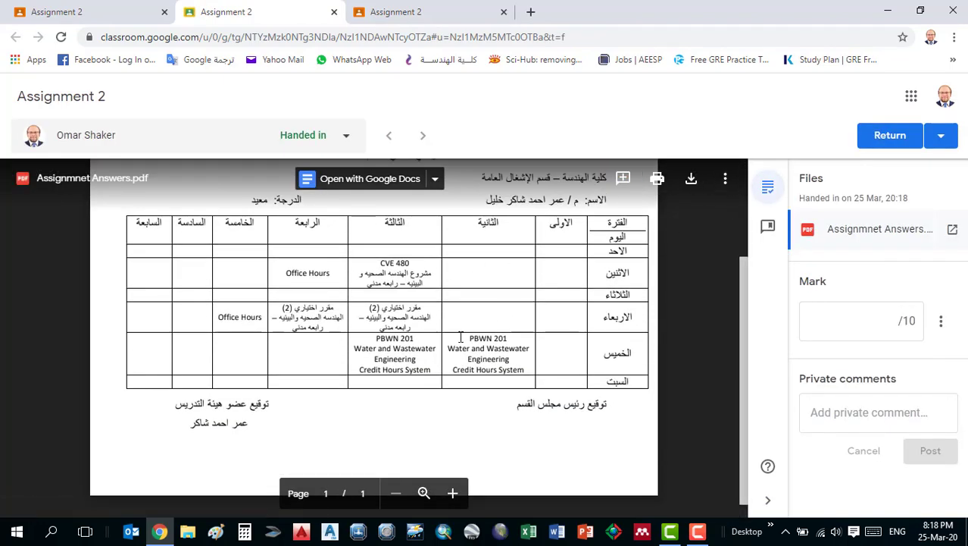
pyautogui.scroll(3, 554, 293)
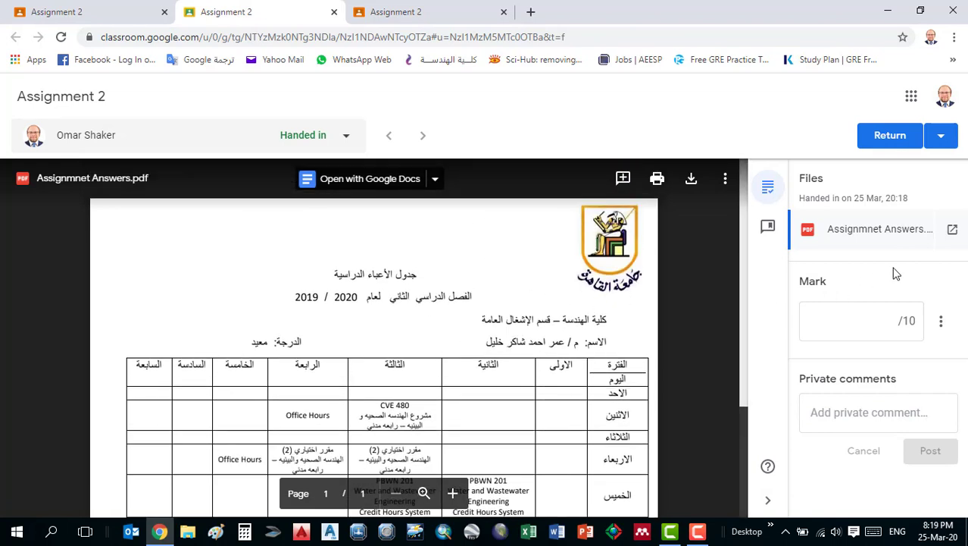
# Step: Give the submission a mark of 9 out of 10 and view the comment bank
pyautogui.click(886, 332)
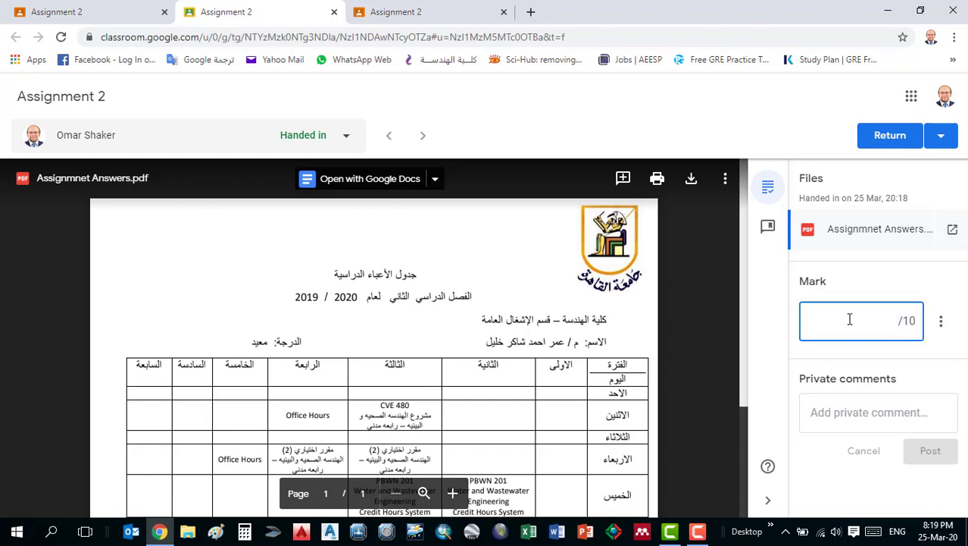
pyautogui.write('9')
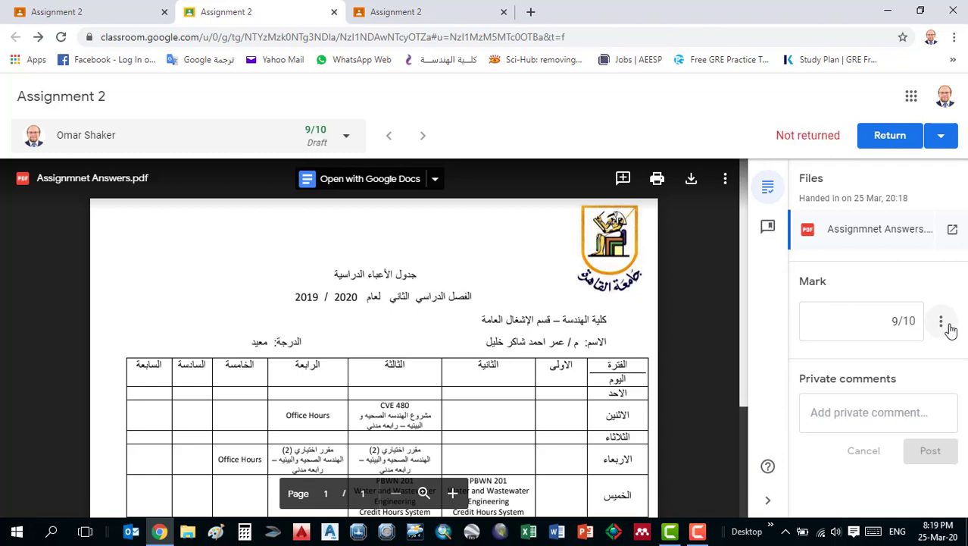
pyautogui.click(864, 422)
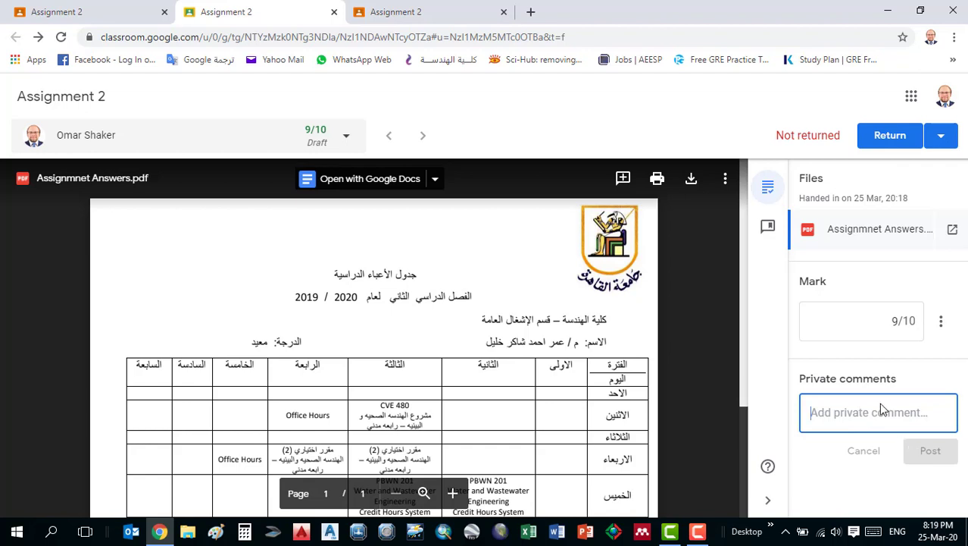
pyautogui.click(769, 228)
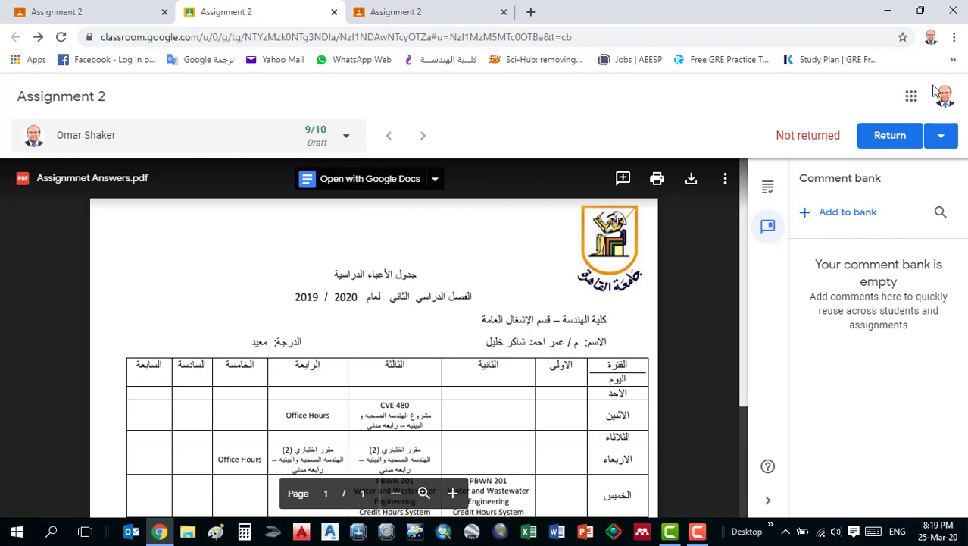
# Step: Return only this marked submission to the student
pyautogui.click(944, 140)
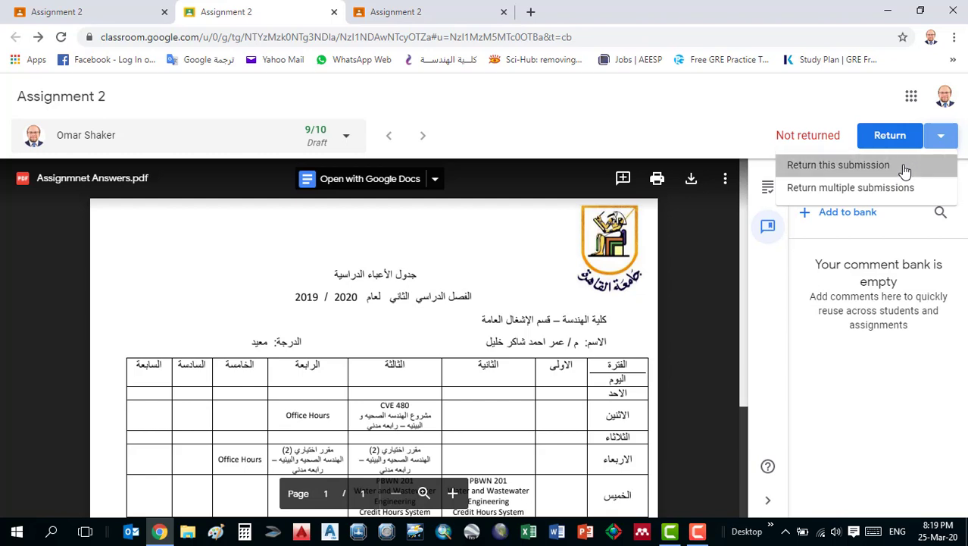
pyautogui.click(905, 169)
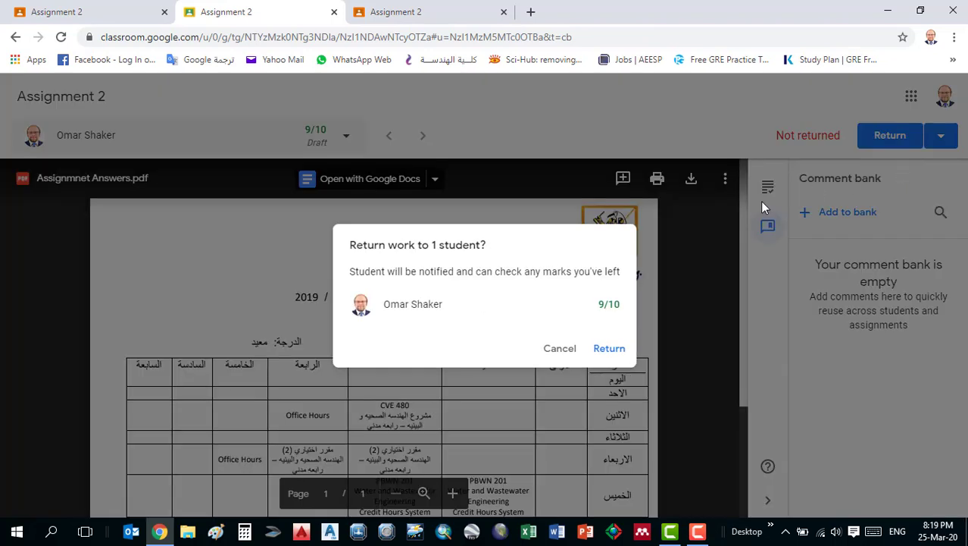
pyautogui.click(609, 351)
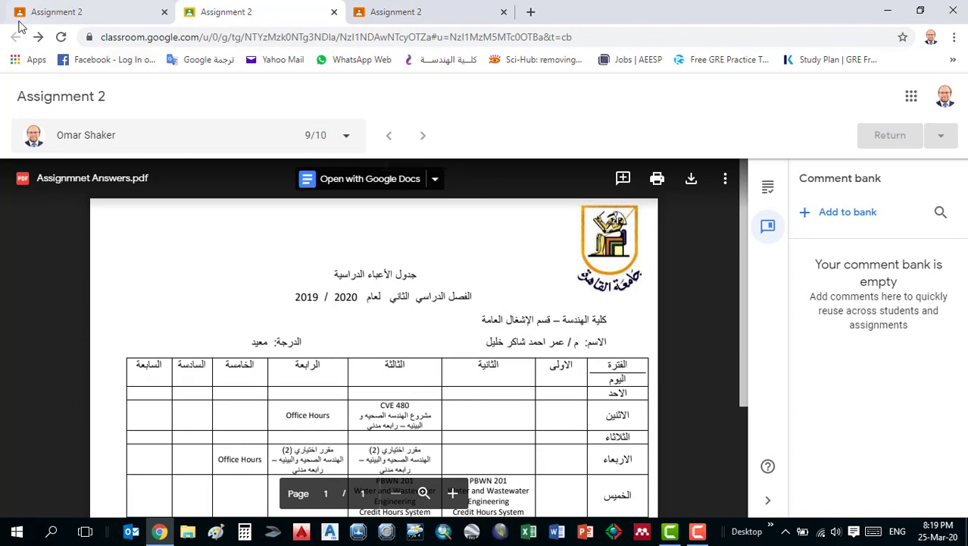
# Step: Check Assignment 2 in the student account, then the teacher's student work and instructions pages
pyautogui.click(447, 8)
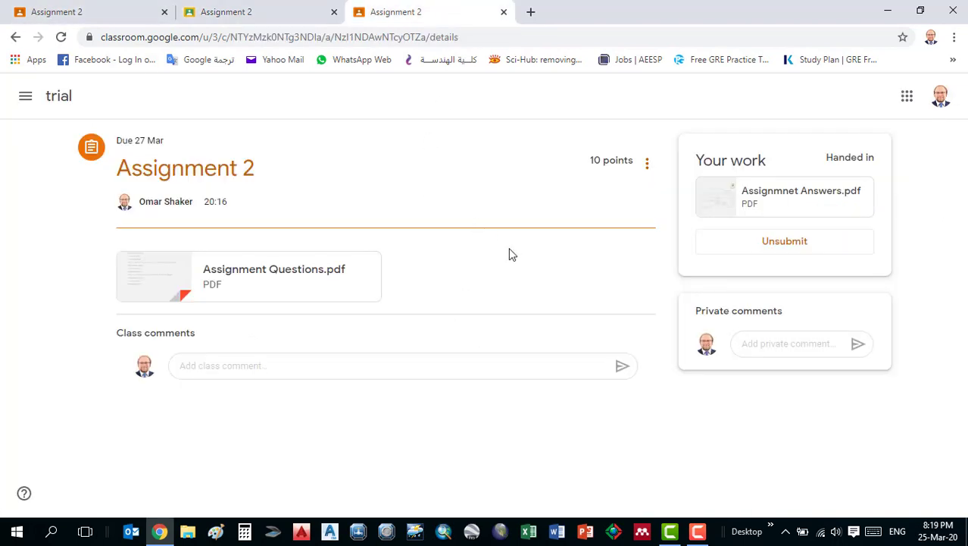
pyautogui.click(85, 8)
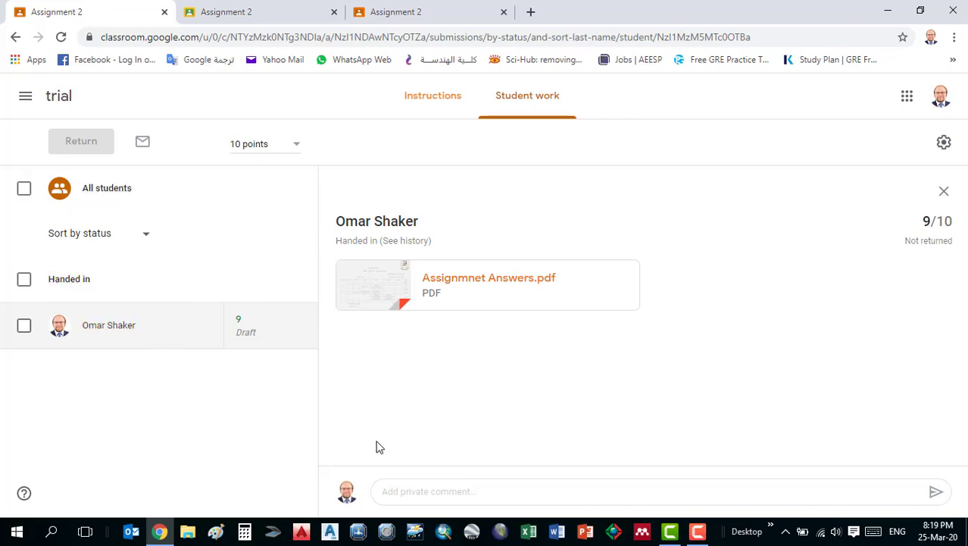
pyautogui.click(428, 113)
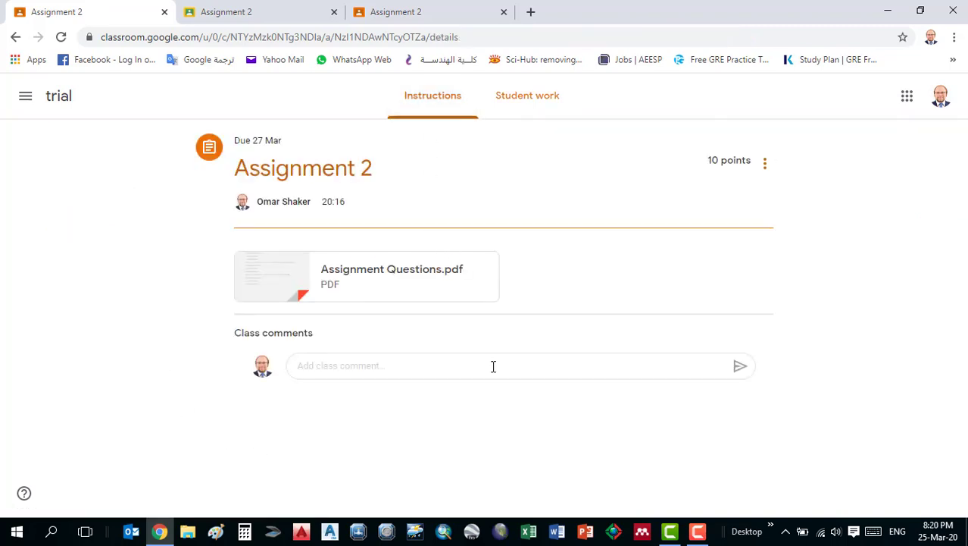
pyautogui.click(251, 6)
pyautogui.click(698, 532)
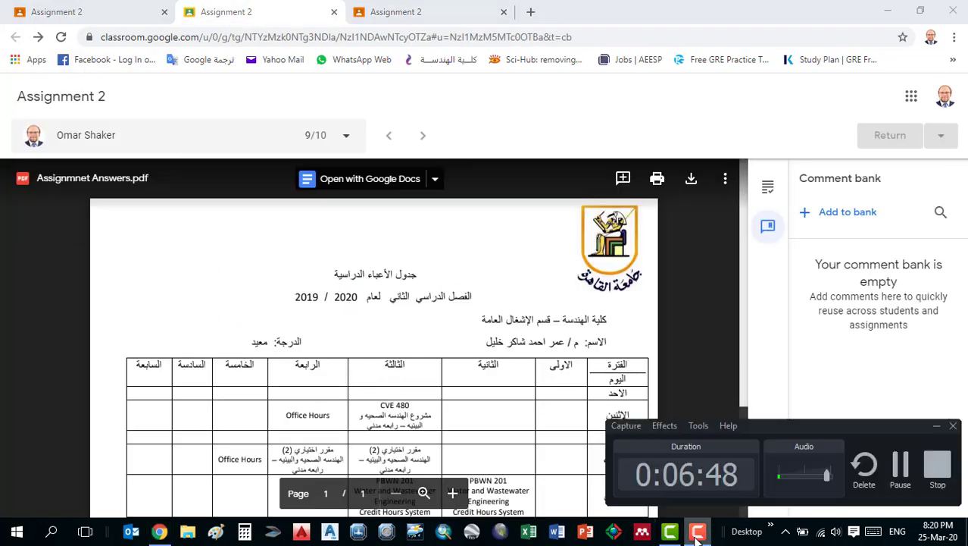
pyautogui.click(905, 474)
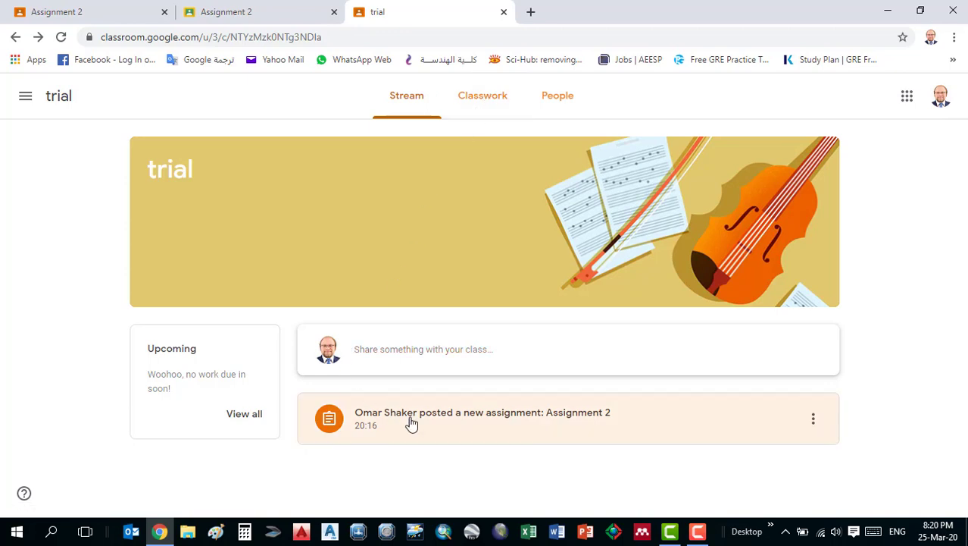
# Step: Open Assignment 2 from the student's classwork to check the returned mark
pyautogui.click(489, 96)
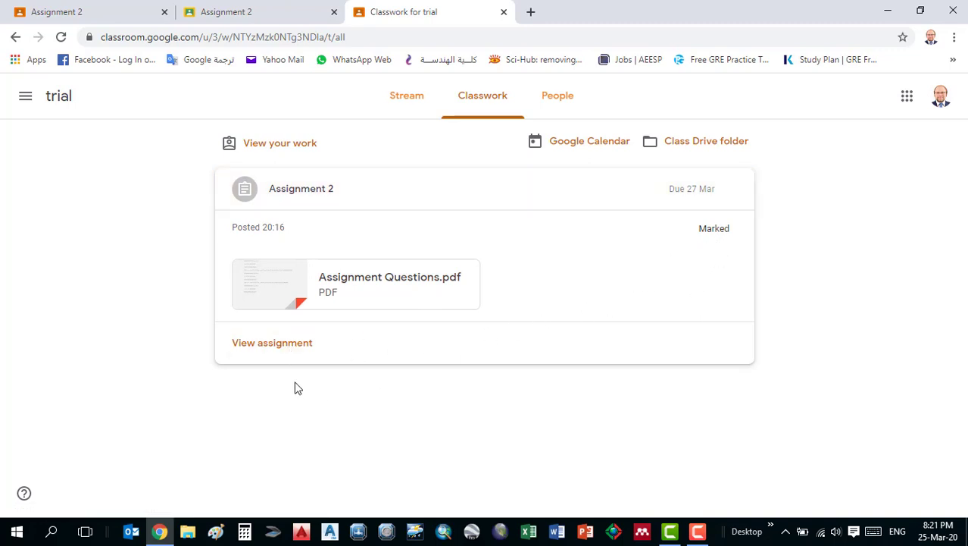
pyautogui.click(289, 351)
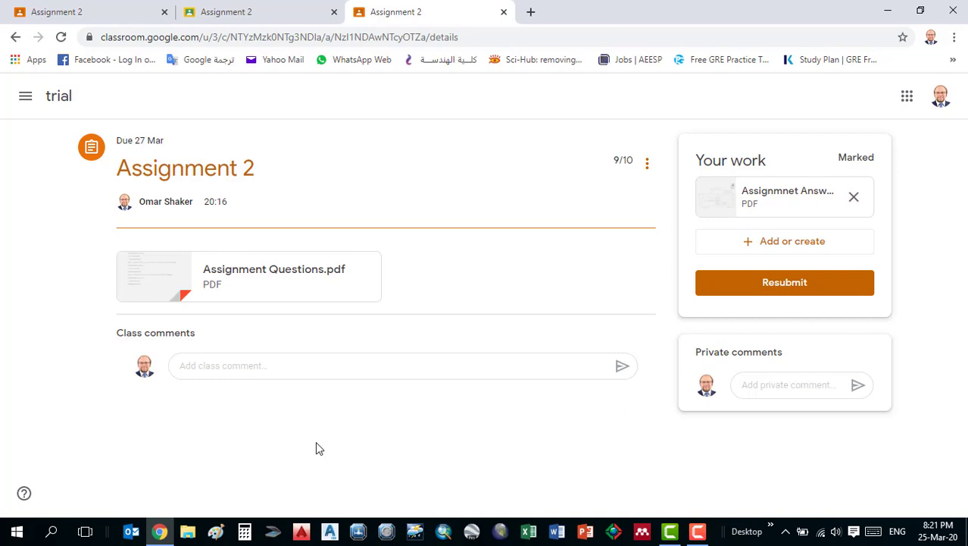
pyautogui.click(698, 531)
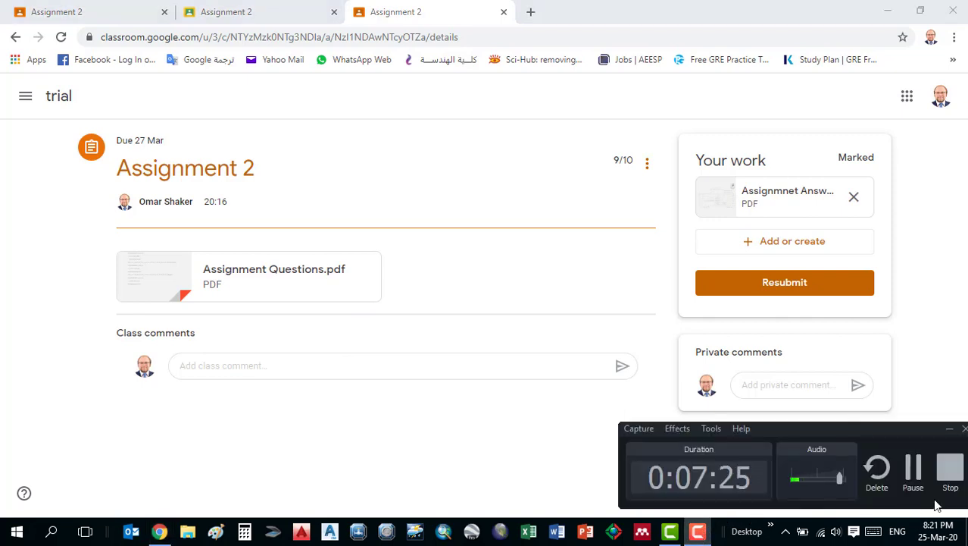